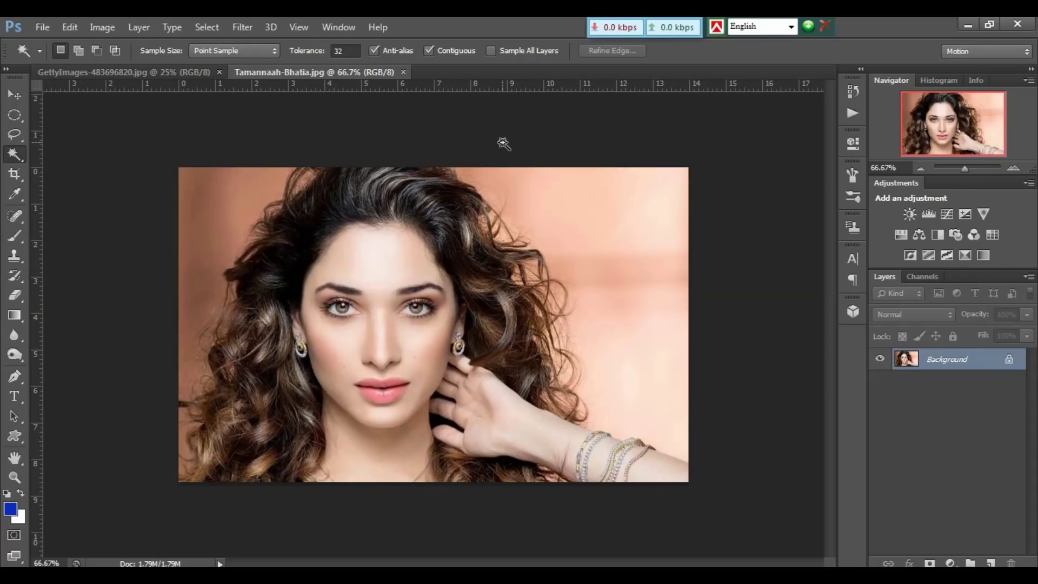
Compare both photos at different zoom levels, ending zoomed in on the bearded man's GettyImages photo
key("ctrl+plus")
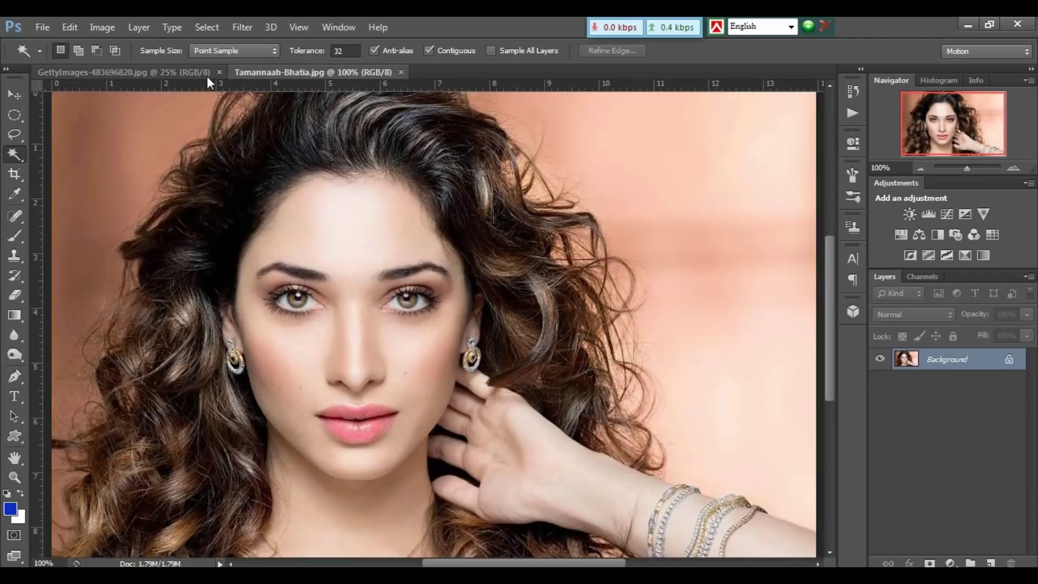
left_click(181, 70)
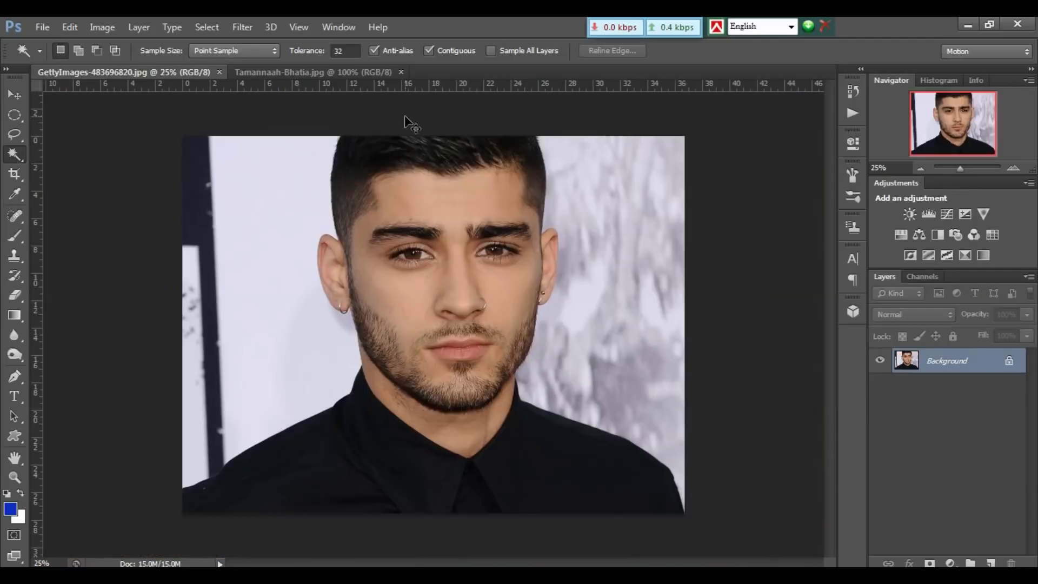
key("ctrl+plus")
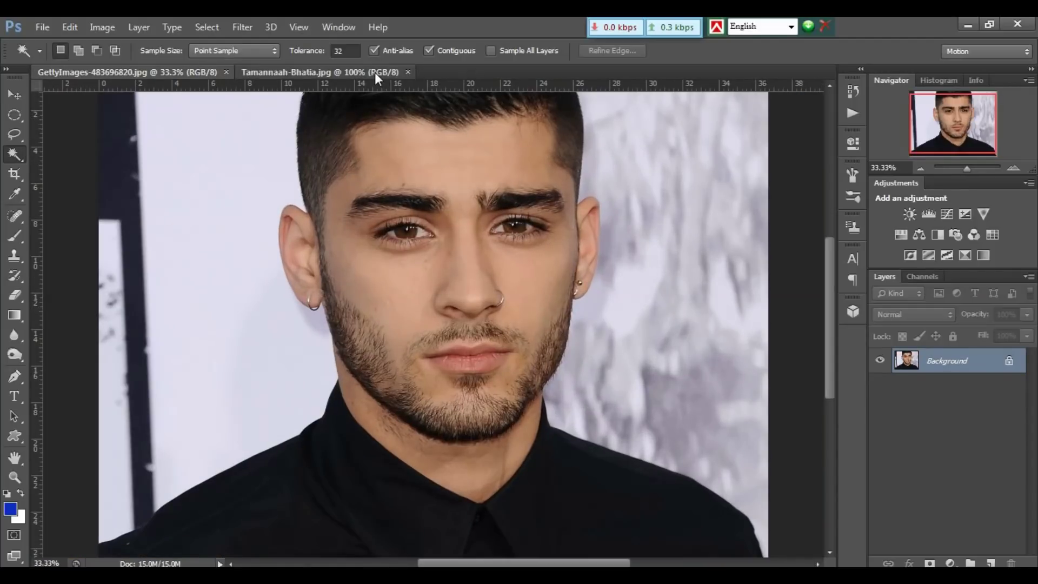
left_click(375, 73)
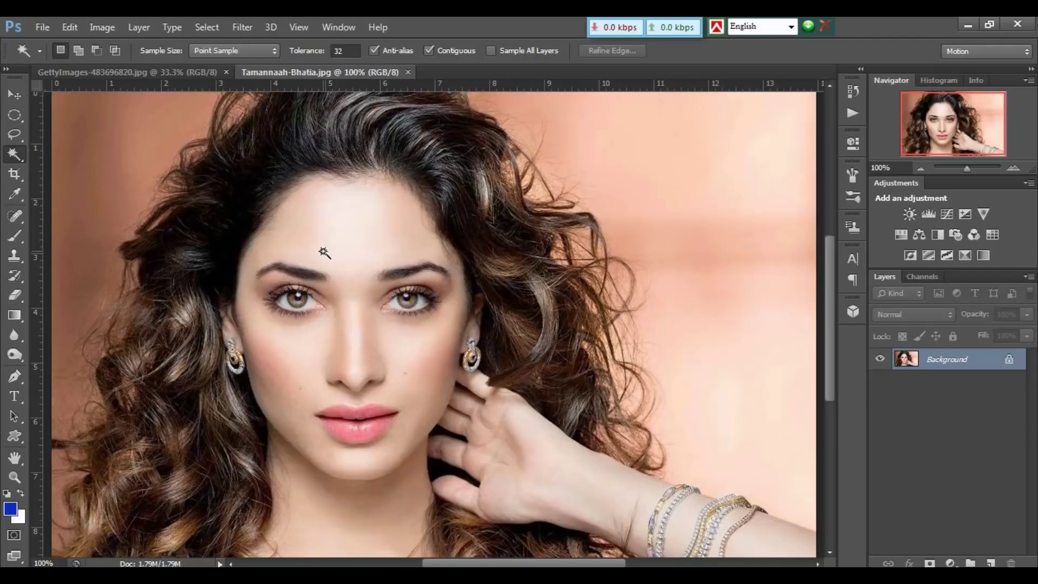
key("ctrl+plus")
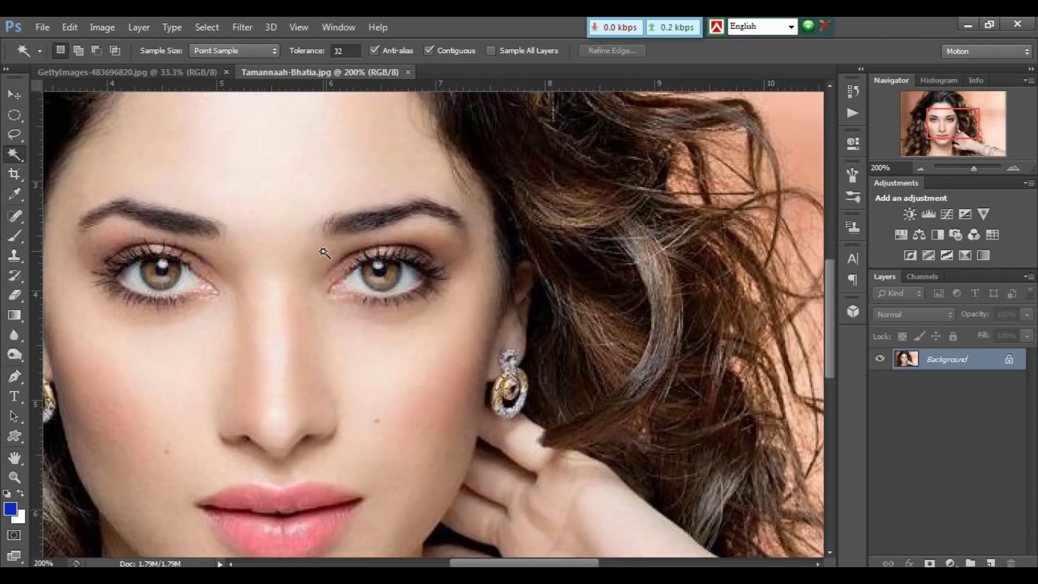
key("ctrl+minus")
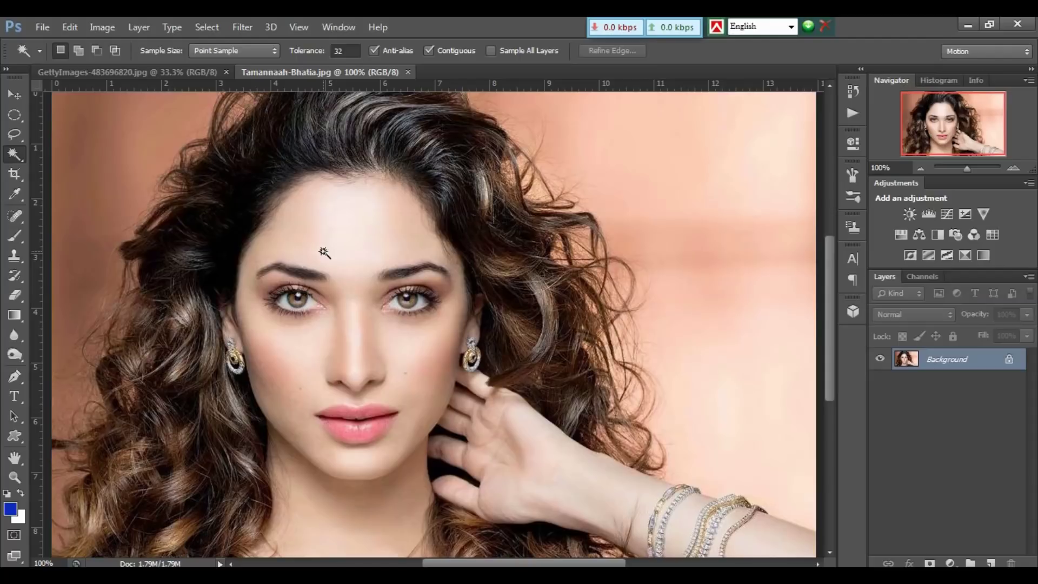
left_click(127, 72)
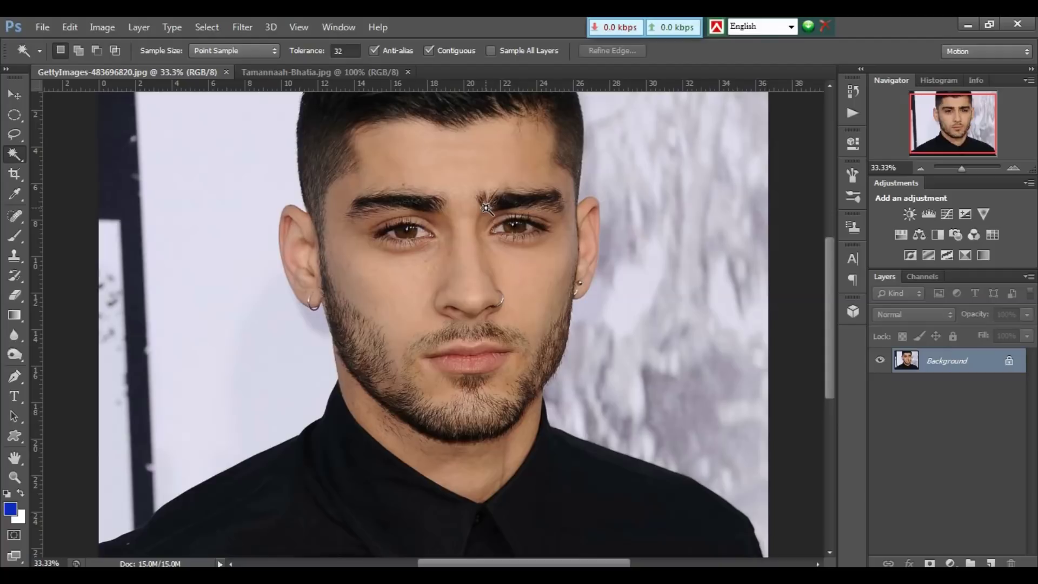
key("ctrl+plus")
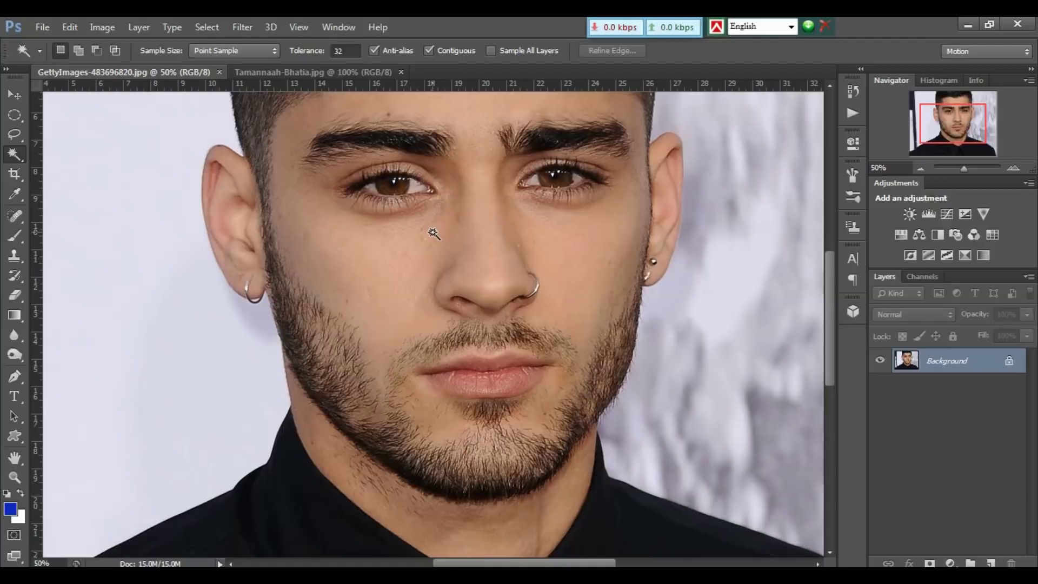
With the Pen tool, trace the beard outline from the left sideburn across the upper lip to the right ear
key("p")
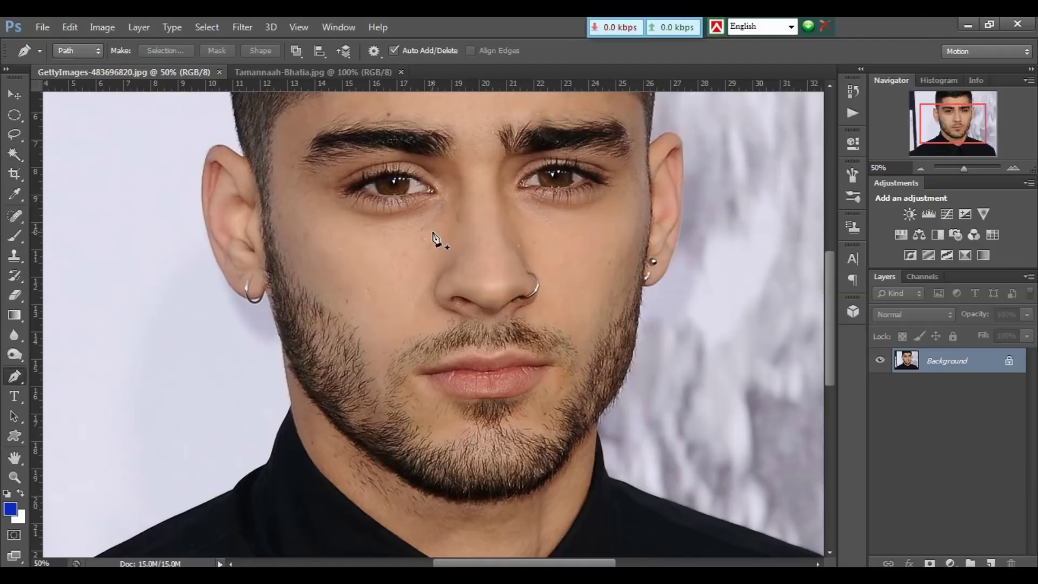
left_click(273, 203)
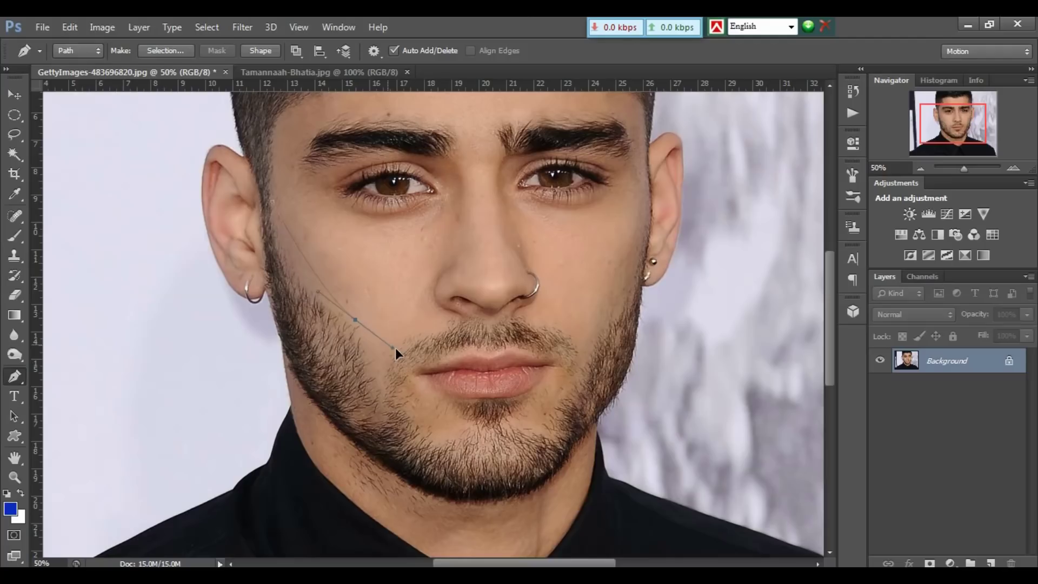
left_click_drag(355, 320, 399, 357)
left_click(398, 342)
left_click(440, 326)
left_click_drag(534, 323, 574, 333)
left_click(597, 311)
left_click_drag(636, 238, 653, 218)
Close the outline around the jaw and chin, then copy the selected beard to Layer 1
left_click(593, 426)
left_click(530, 509)
left_click(390, 508)
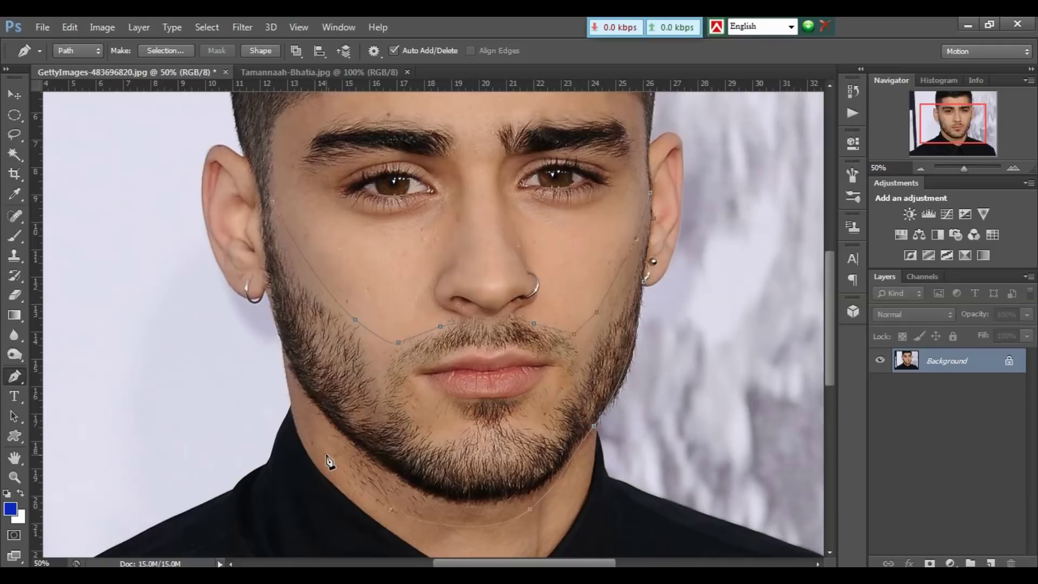
left_click(326, 455)
left_click(303, 402)
left_click(272, 202)
key("ctrl+Return")
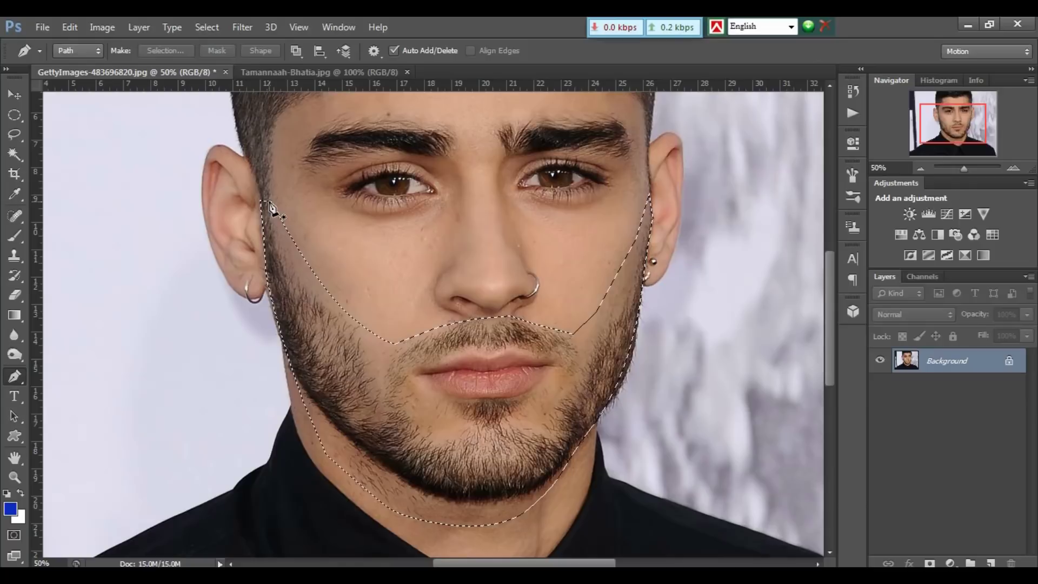
key("ctrl+j")
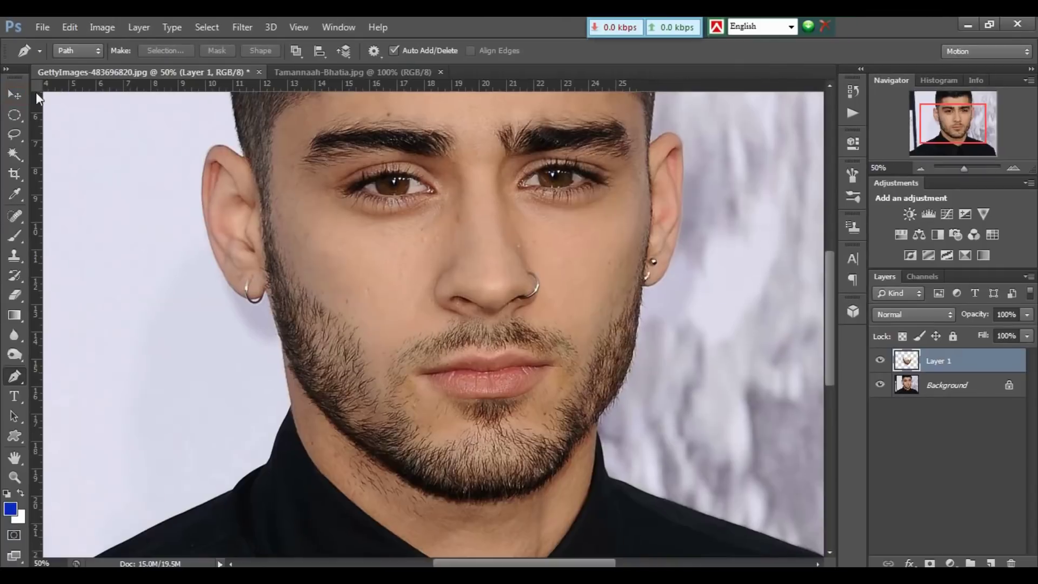
Drag the beard layer onto the Tamannaah-Bhatia.jpg photo and zoom out to see it
key("v")
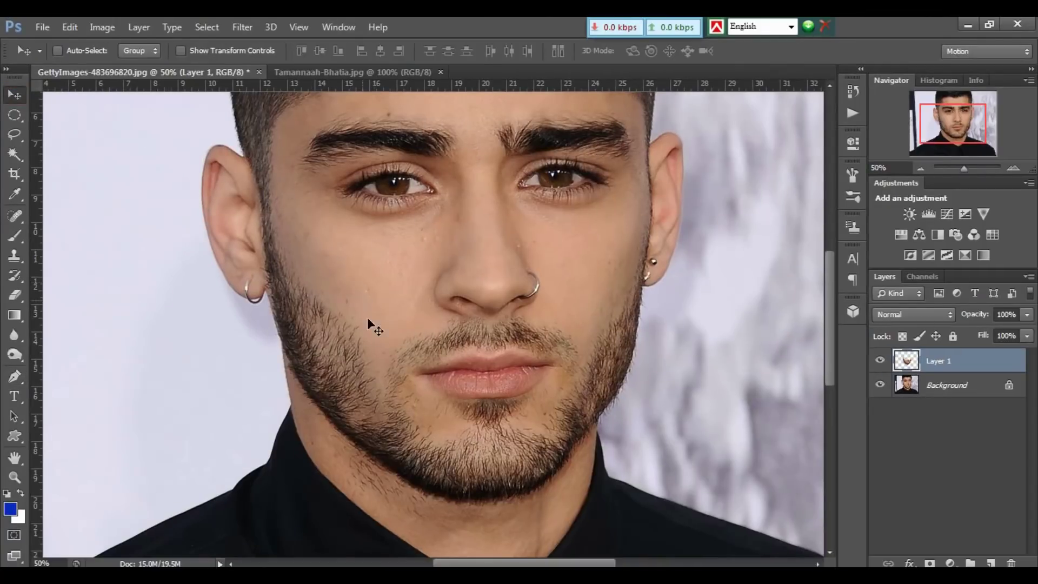
left_click_drag(388, 355, 342, 83)
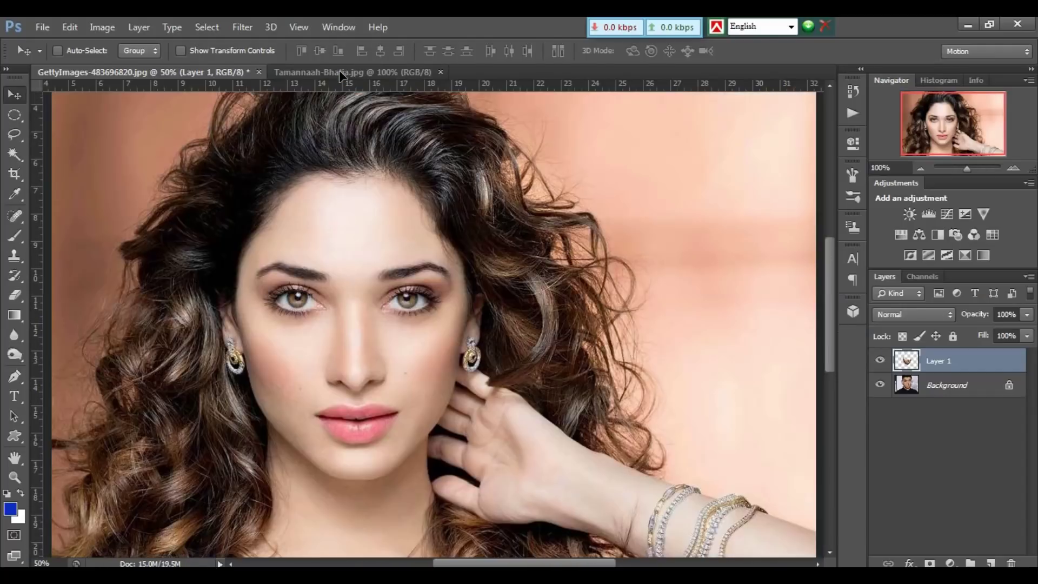
left_click_drag(342, 84, 368, 284)
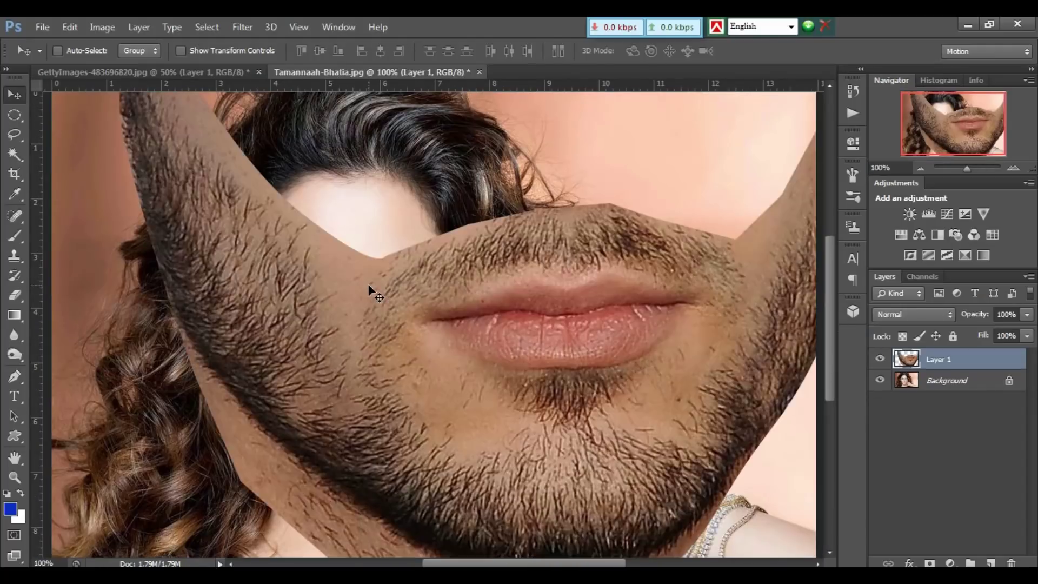
key("ctrl+minus")
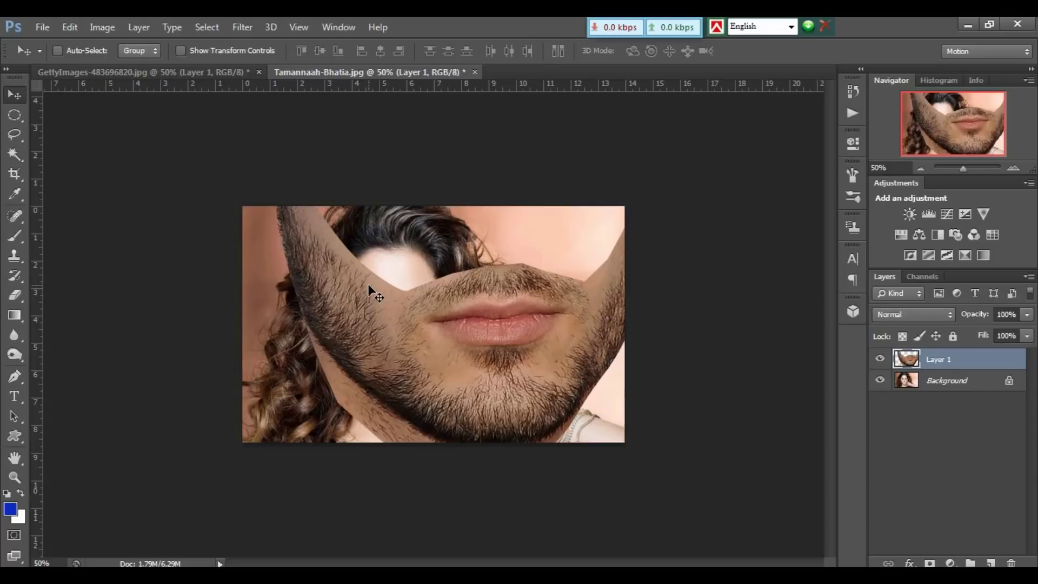
Free-transform the beard down to about 49% by 53% and place it over her mouth and chin
key("ctrl+t")
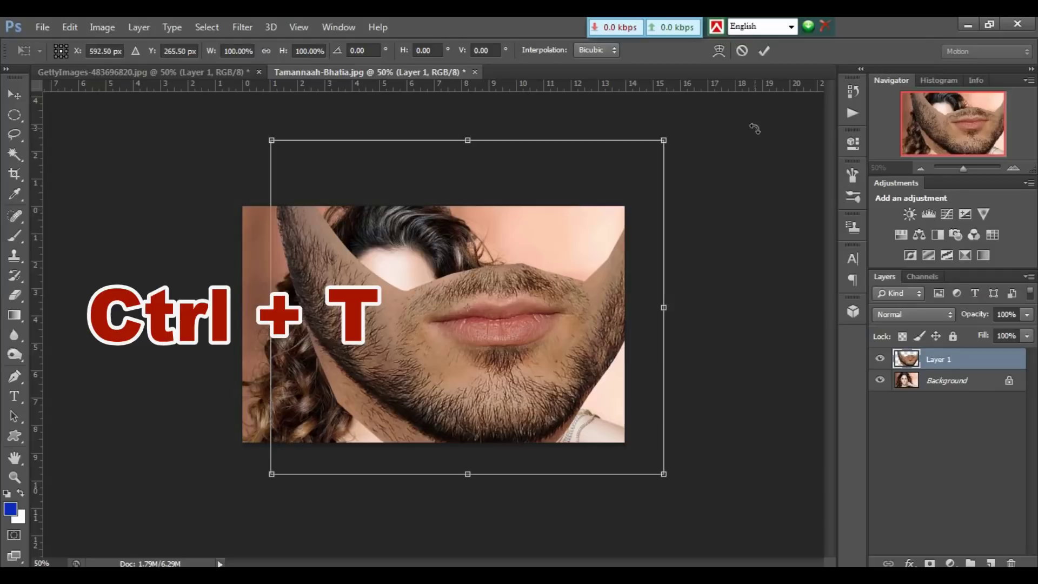
left_click_drag(664, 140, 466, 296)
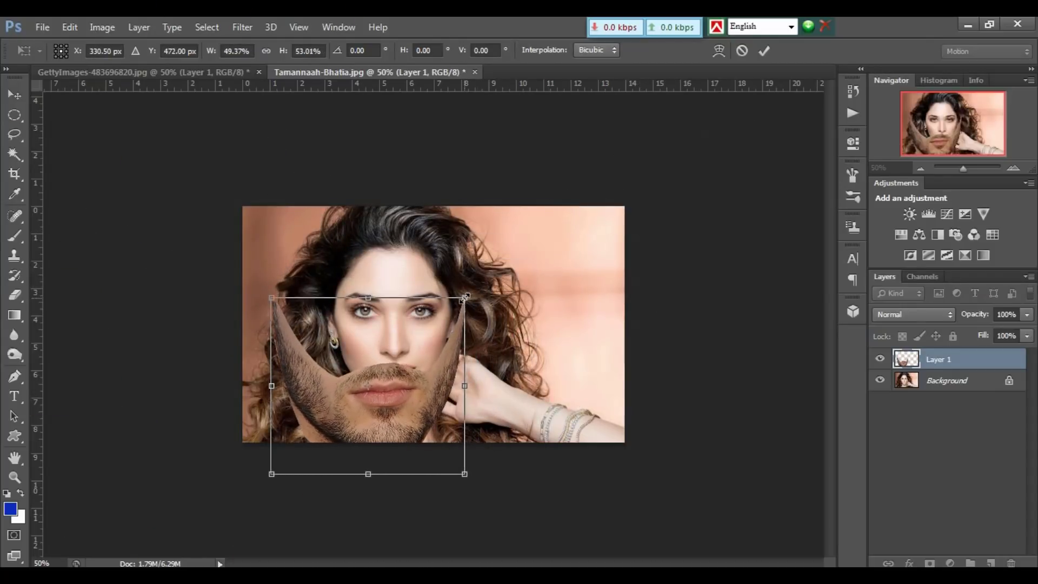
key("ctrl+plus")
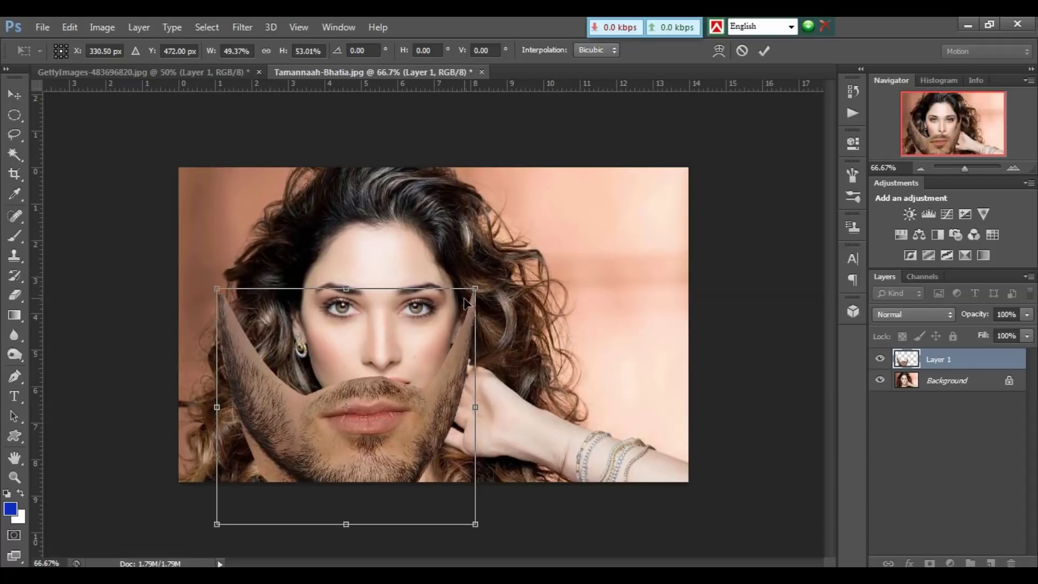
key("ctrl+plus")
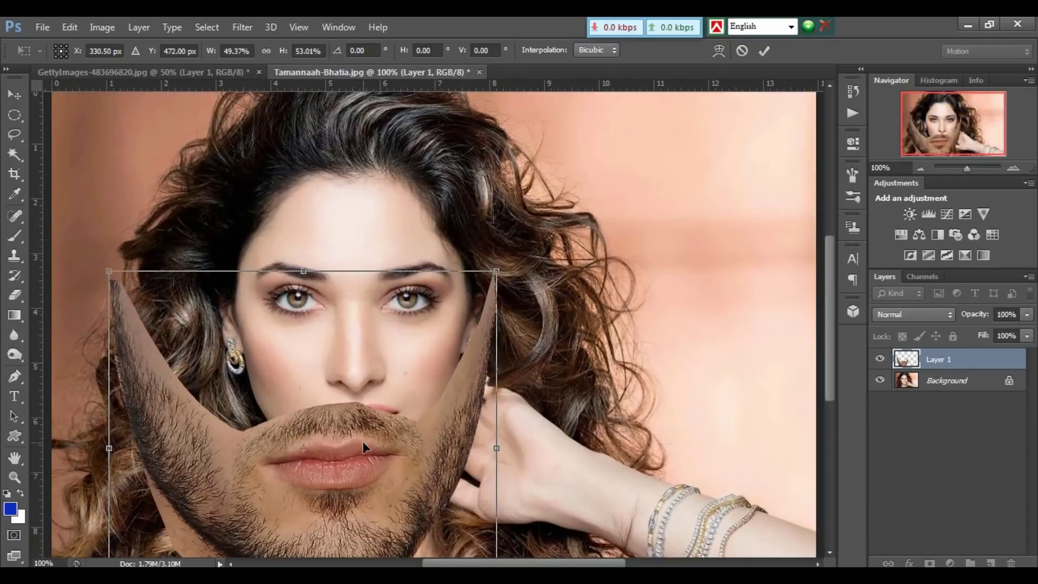
left_click_drag(363, 441, 432, 388)
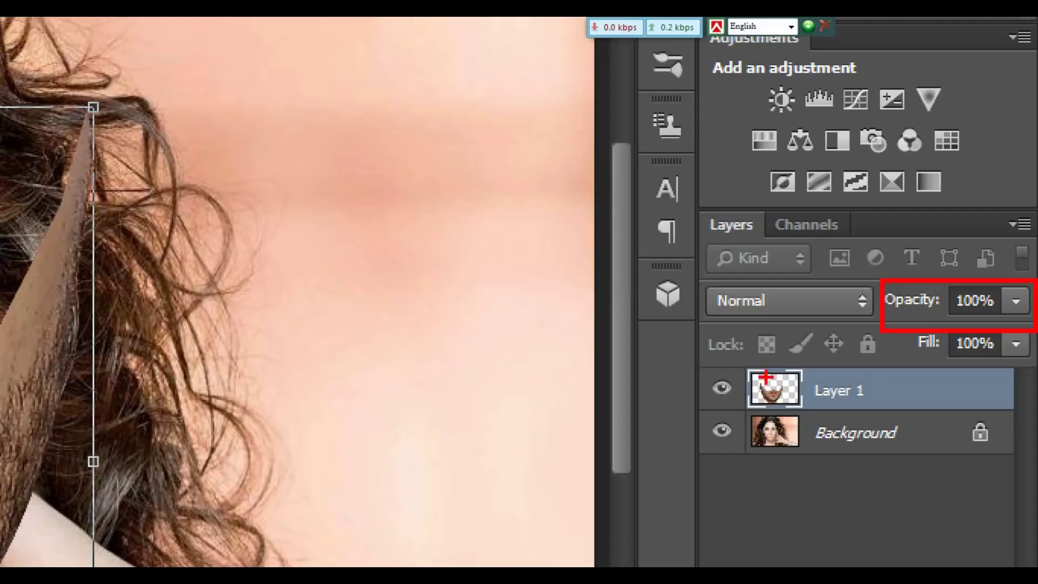
left_click_drag(725, 356, 900, 415)
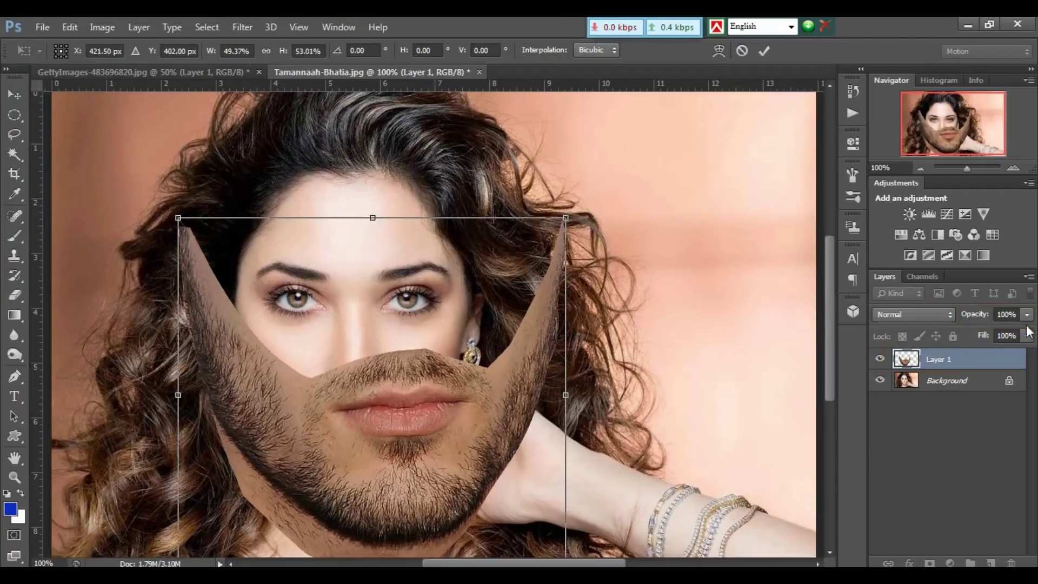
Lower the beard layer's opacity to 57% so her face shows through
left_click(1026, 315)
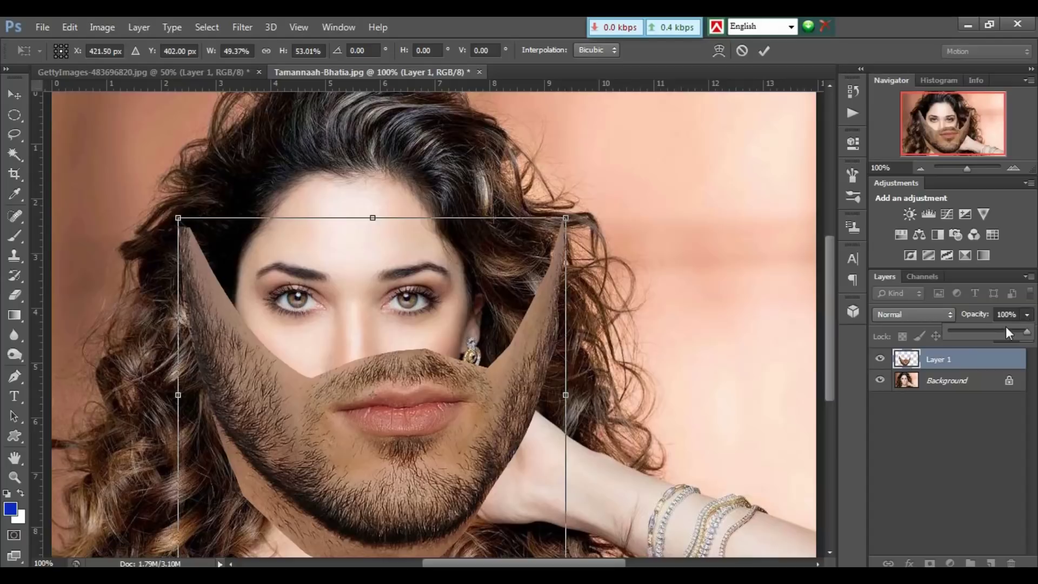
left_click_drag(1026, 331, 994, 331)
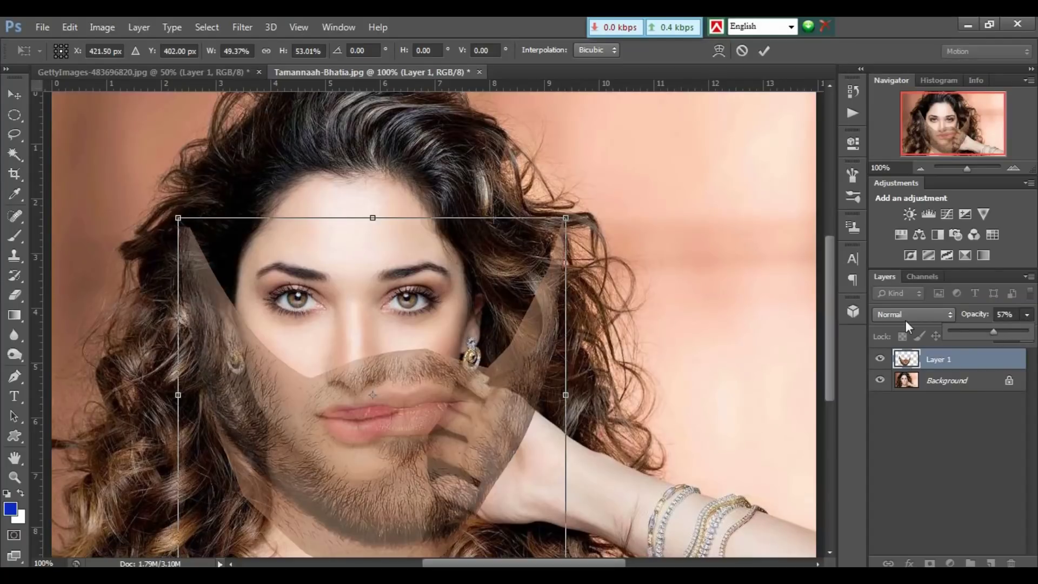
key("ctrl+minus")
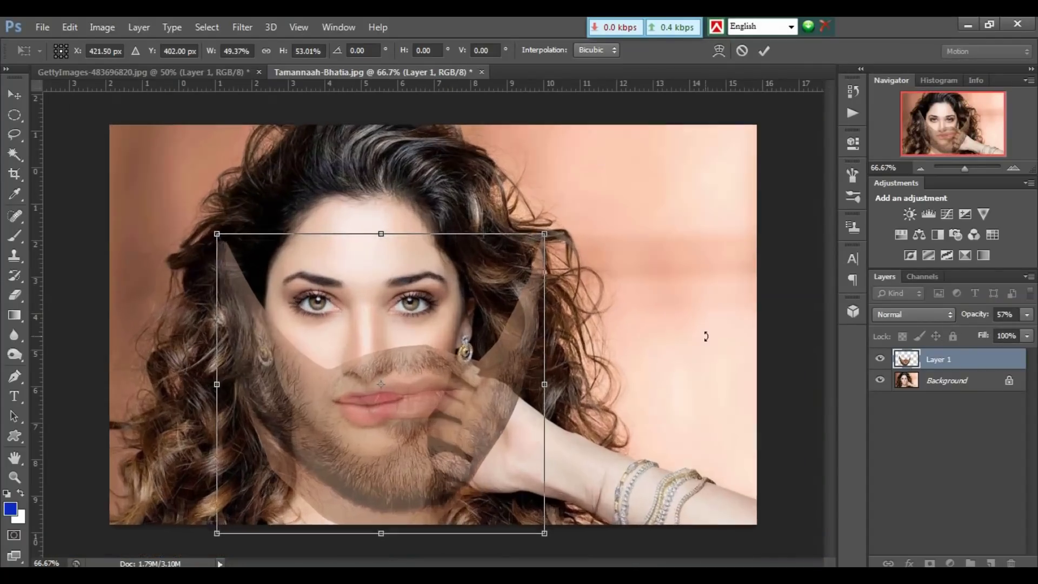
key("ctrl+plus")
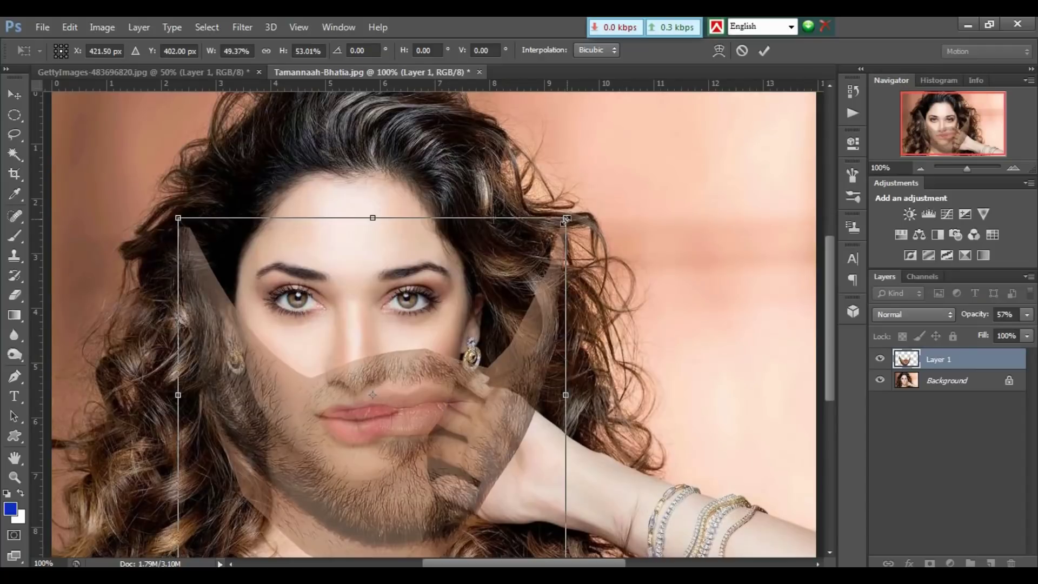
Shrink and squash the beard to about 29.66% by 27.87% to fit her jaw and chin
left_click_drag(566, 219, 469, 318)
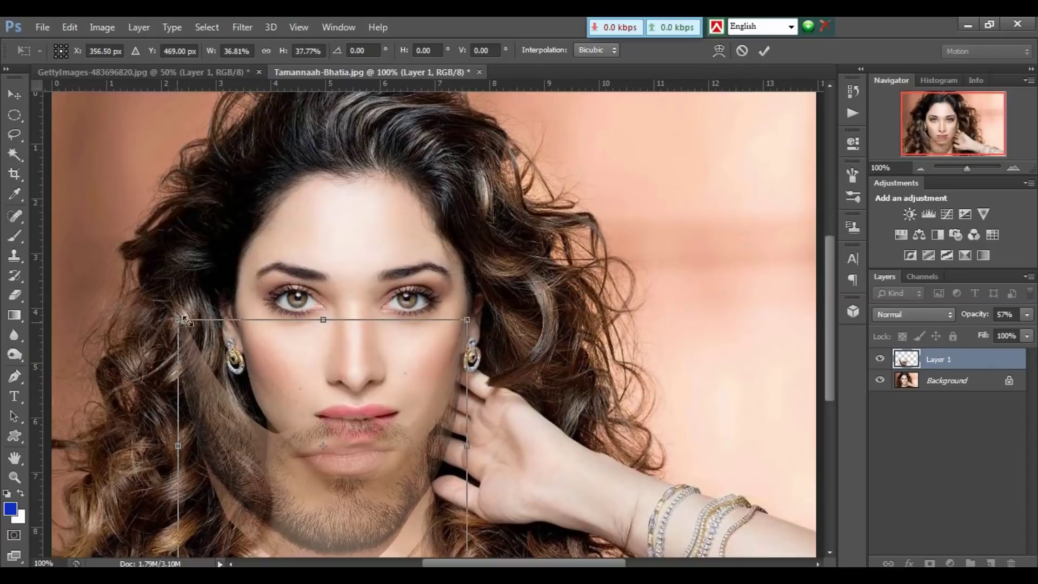
left_click_drag(183, 320, 234, 312)
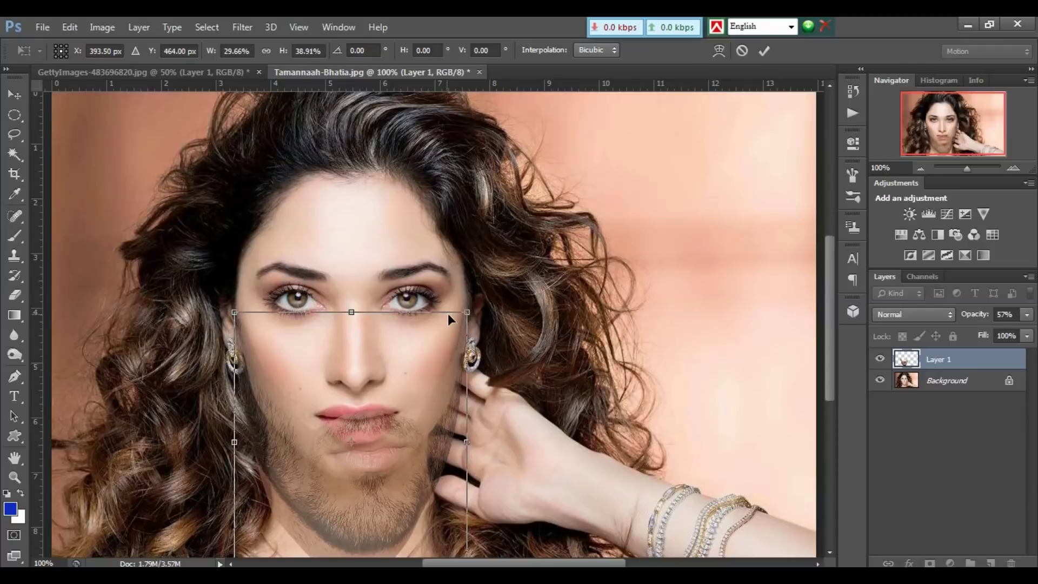
scroll(344, 424, "down", 3)
left_click_drag(344, 424, 348, 408)
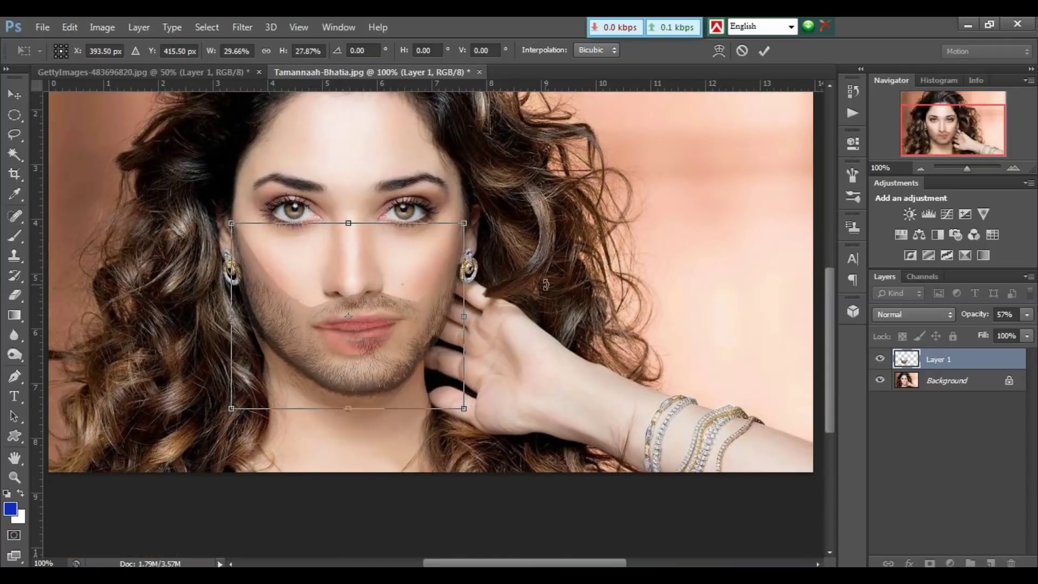
Warp the beard around her lips, jawline and chin, and commit the warp
right_click(422, 281)
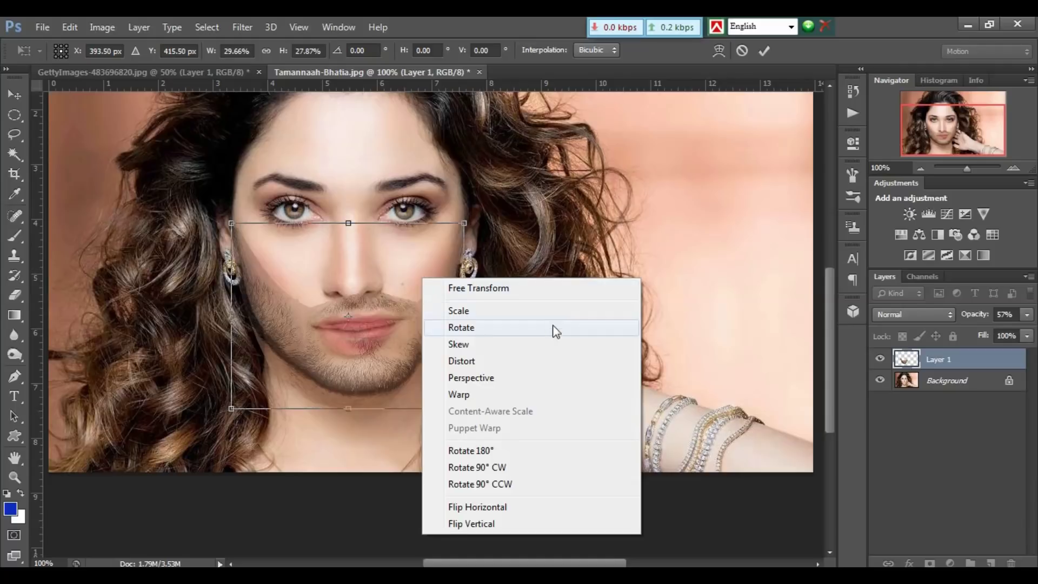
left_click(462, 397)
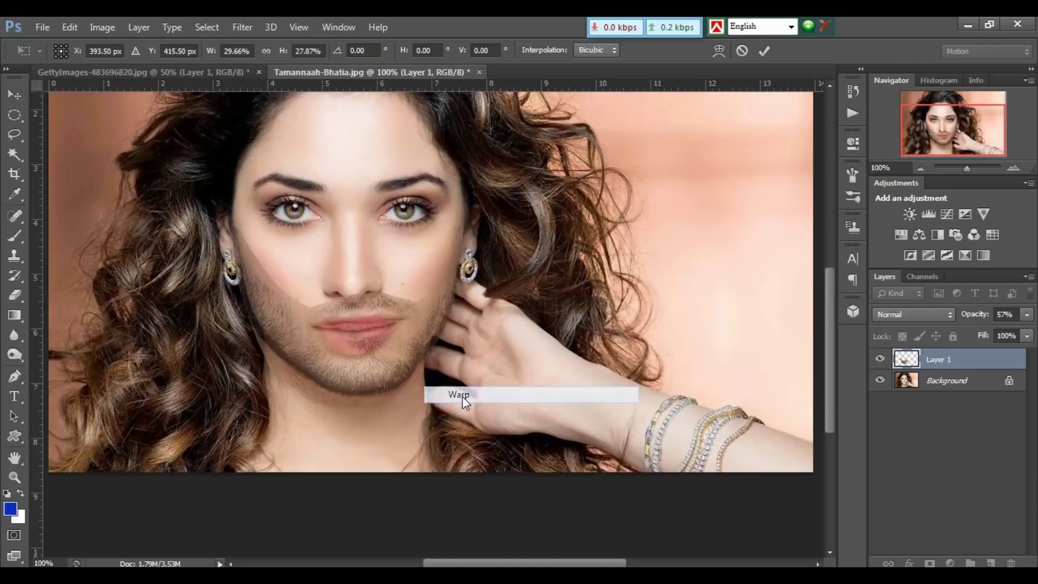
key("ctrl+plus")
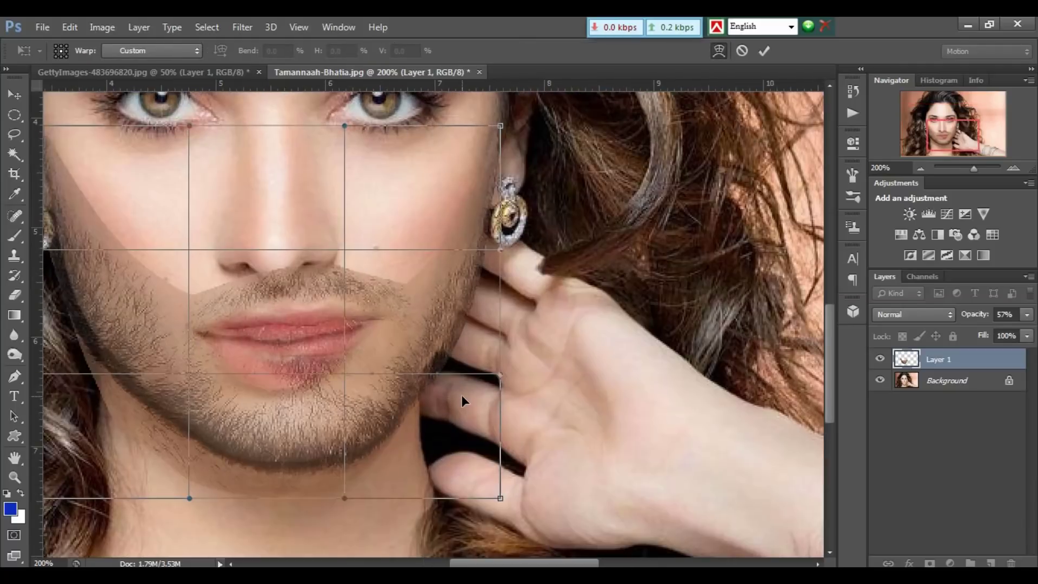
left_click_drag(309, 335, 291, 357)
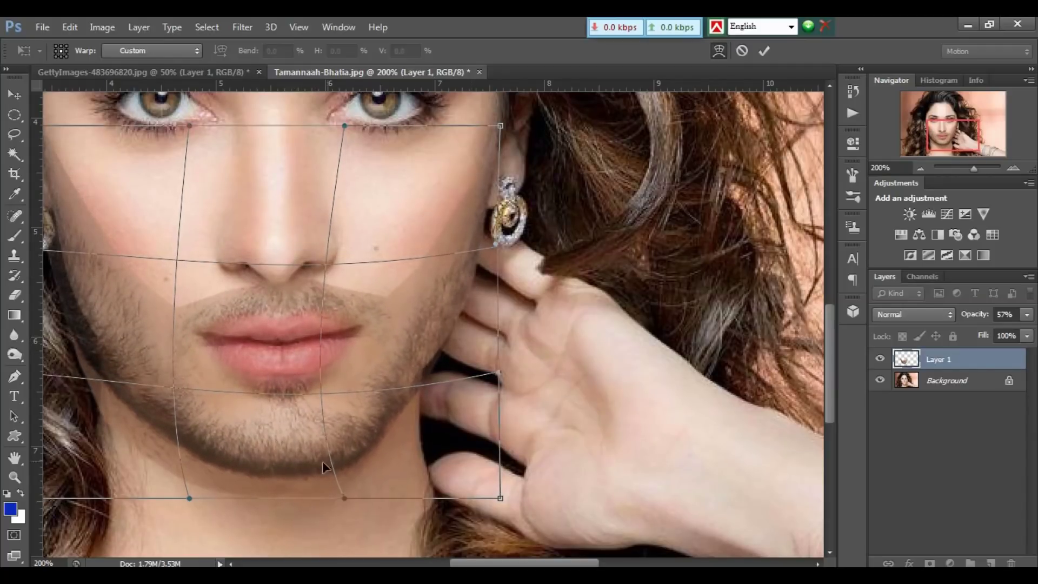
mouse_move(189, 497)
left_mouse_down()
mouse_move(133, 474)
mouse_move(193, 455)
mouse_move(239, 418)
left_mouse_up()
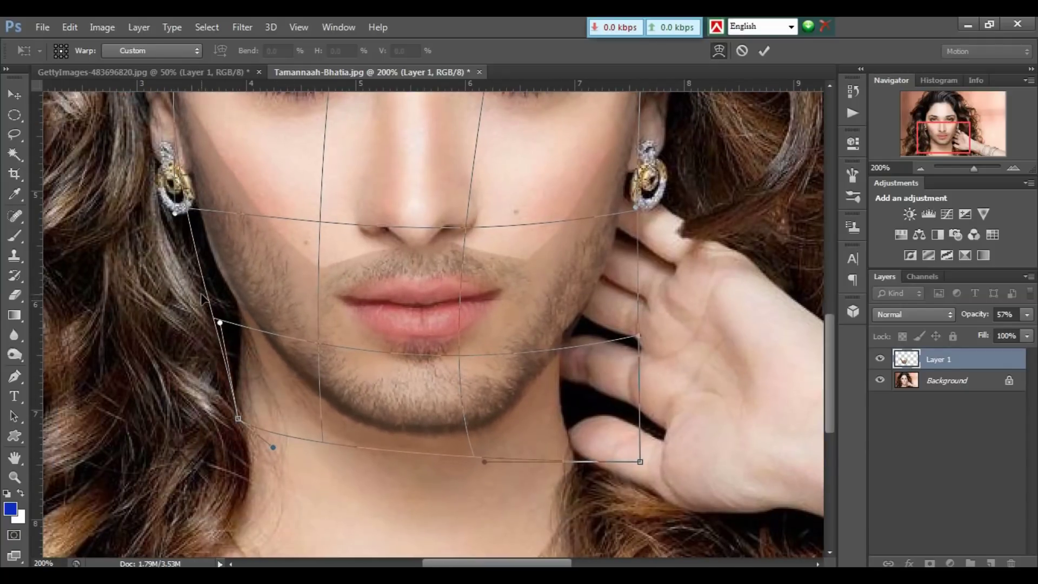
scroll(281, 271, "up", 3)
left_click_drag(170, 164, 175, 161)
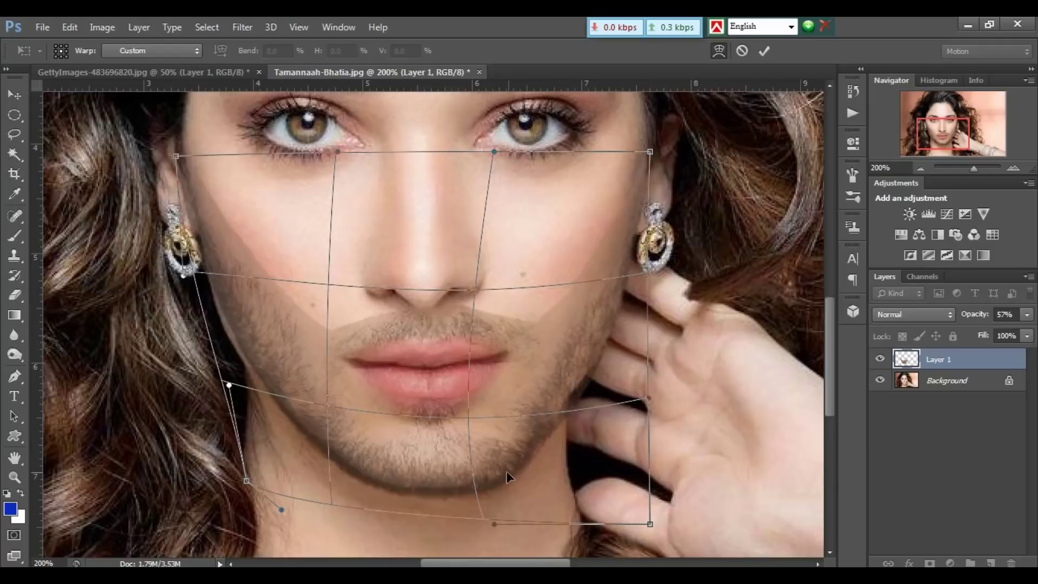
left_click_drag(505, 475, 498, 467)
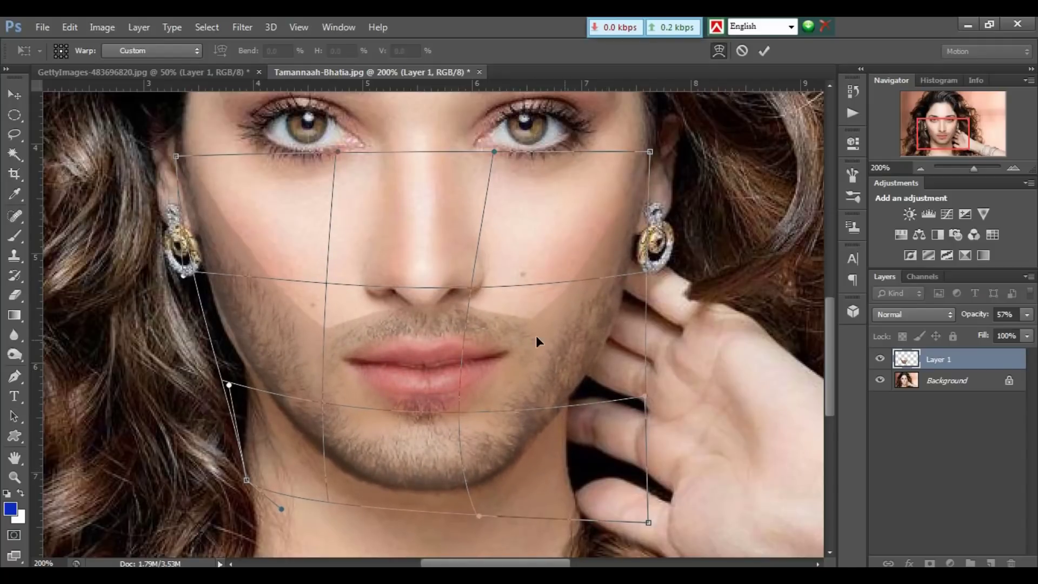
left_click_drag(273, 317, 267, 317)
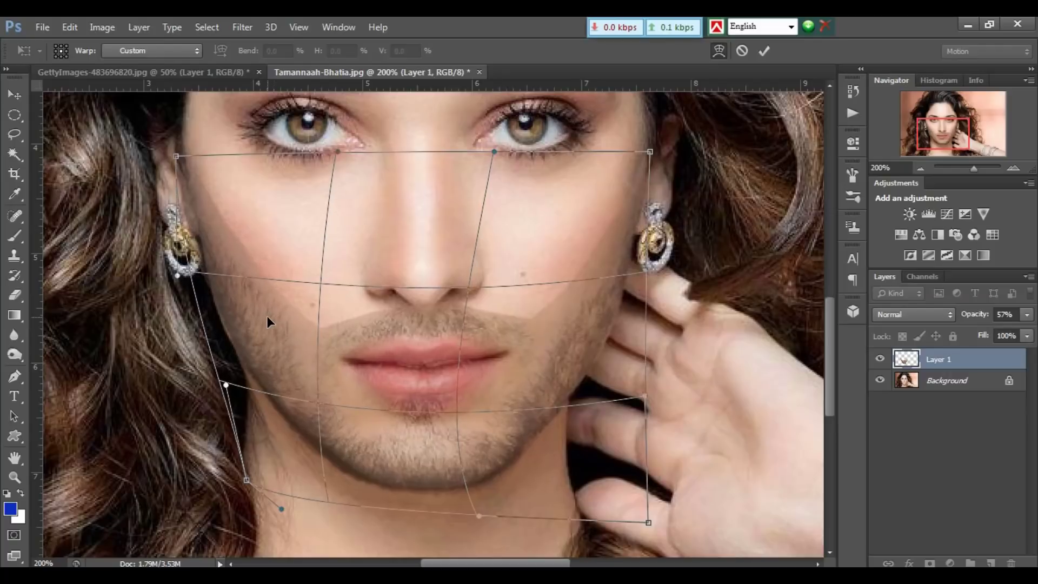
key("Return")
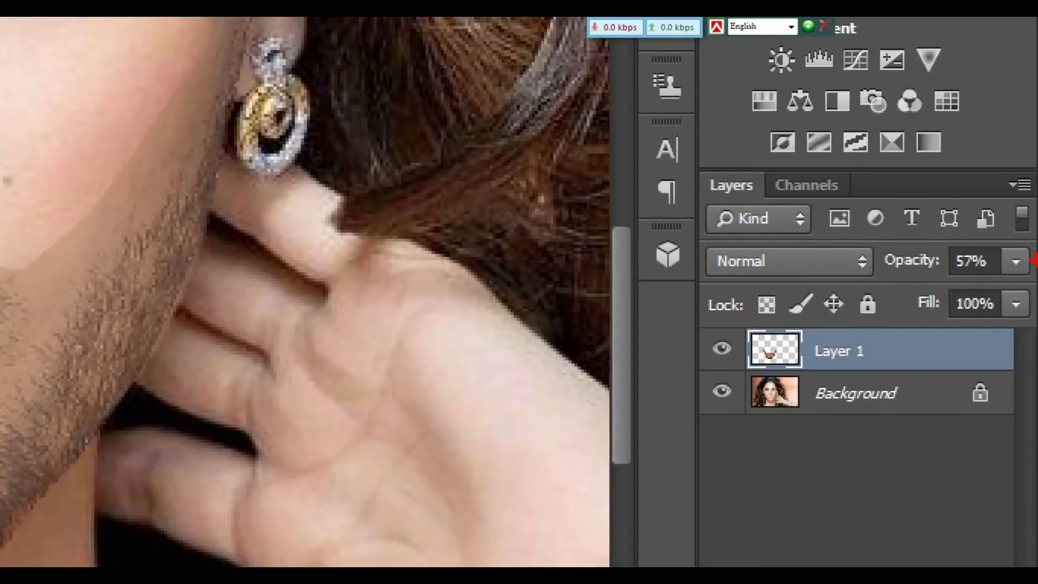
Raise Layer 1's opacity back to 100%
left_click_drag(1032, 261, 1030, 331)
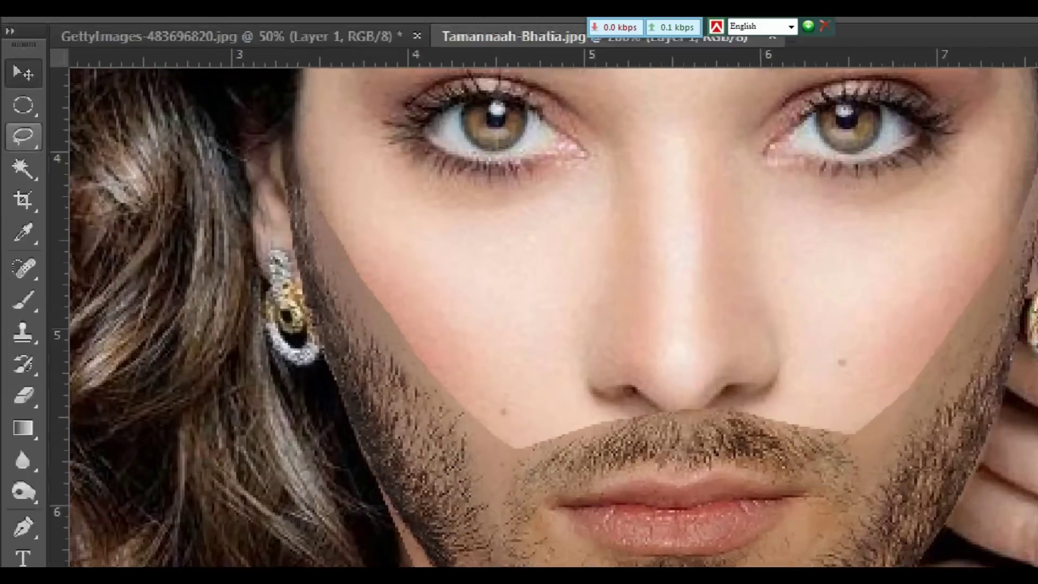
left_click(12, 135)
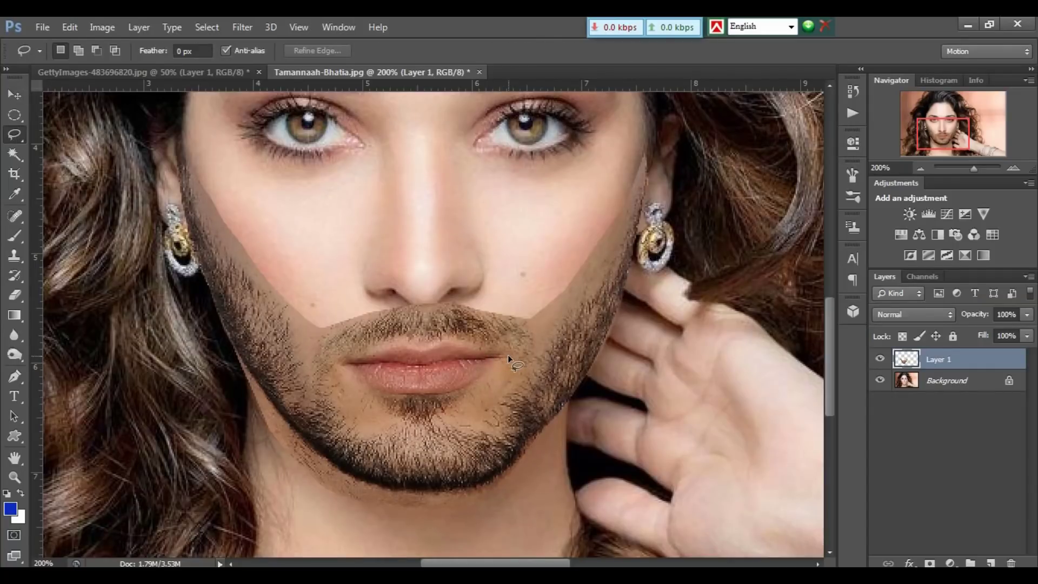
Lasso the beard covering her lips, delete it, and deselect
mouse_move(467, 344)
left_mouse_down()
mouse_move(425, 338)
mouse_move(375, 401)
mouse_move(427, 415)
mouse_move(491, 378)
left_mouse_up()
left_click_drag(506, 342, 481, 346)
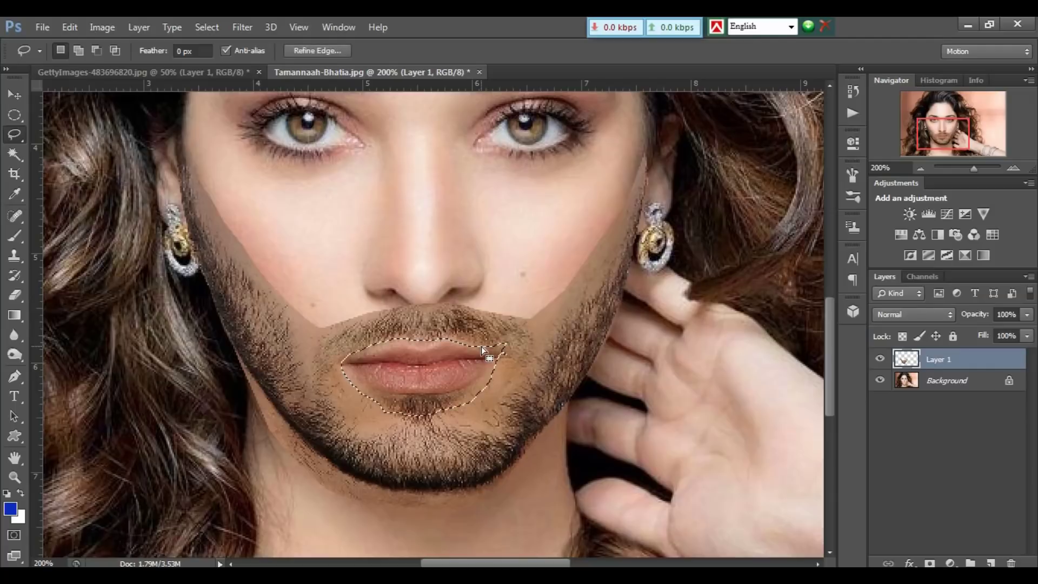
key("Delete")
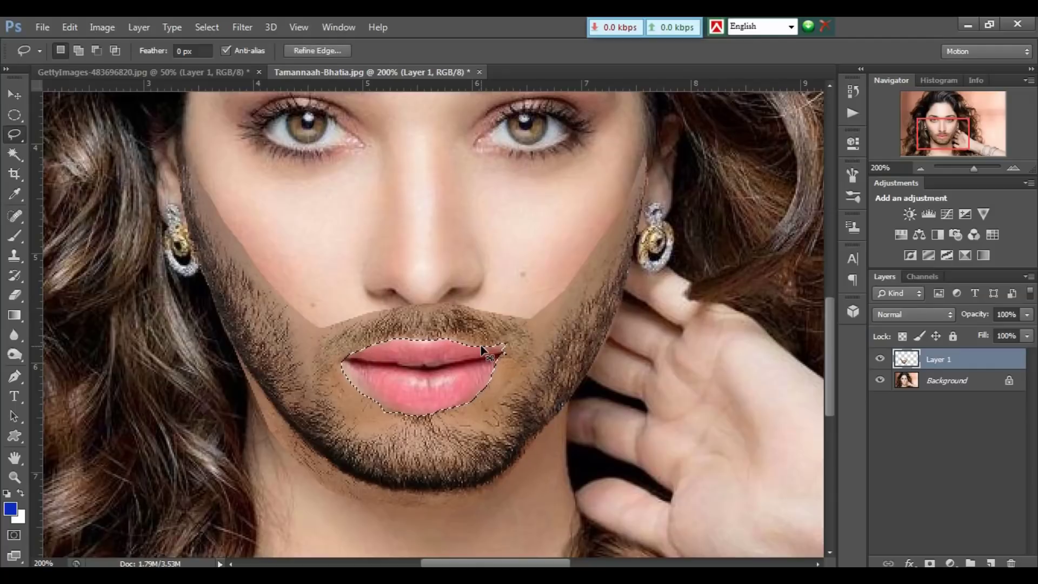
key("ctrl+d")
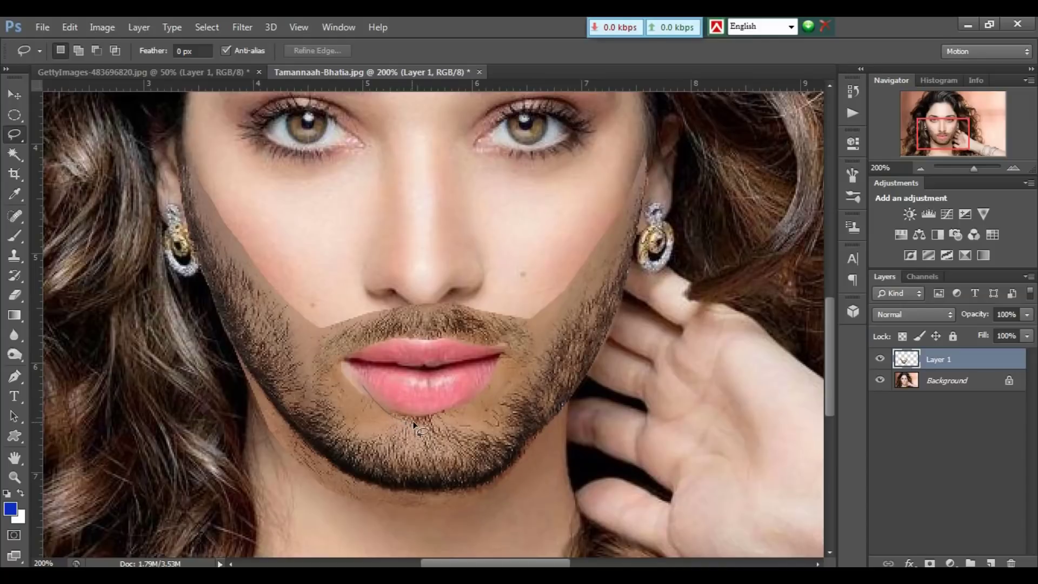
Lasso leftover beard edges around the lower lip, upper lip and nostril
left_click_drag(462, 413, 492, 352)
left_click_drag(491, 353, 378, 381)
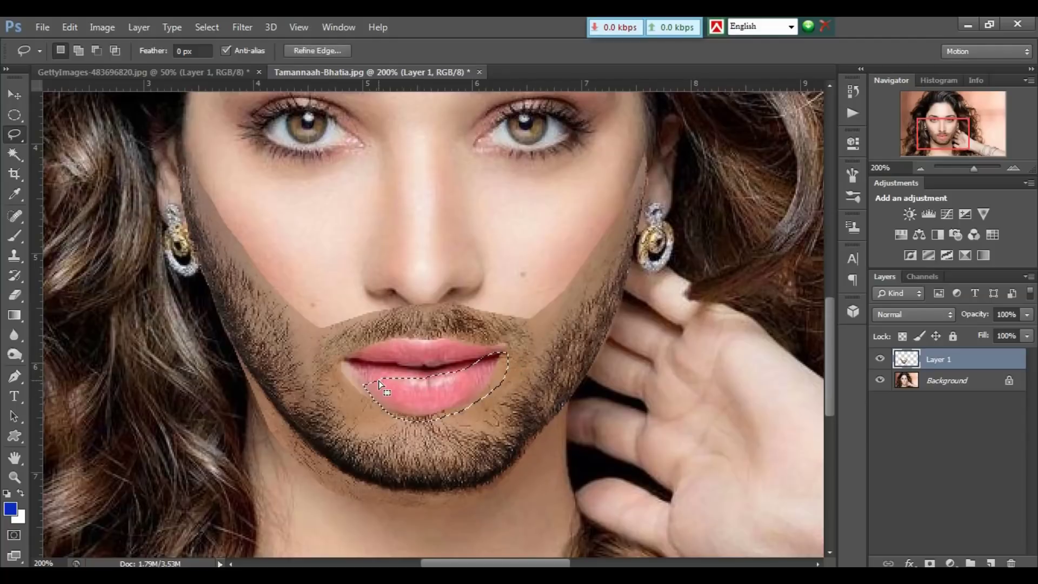
left_click(505, 345)
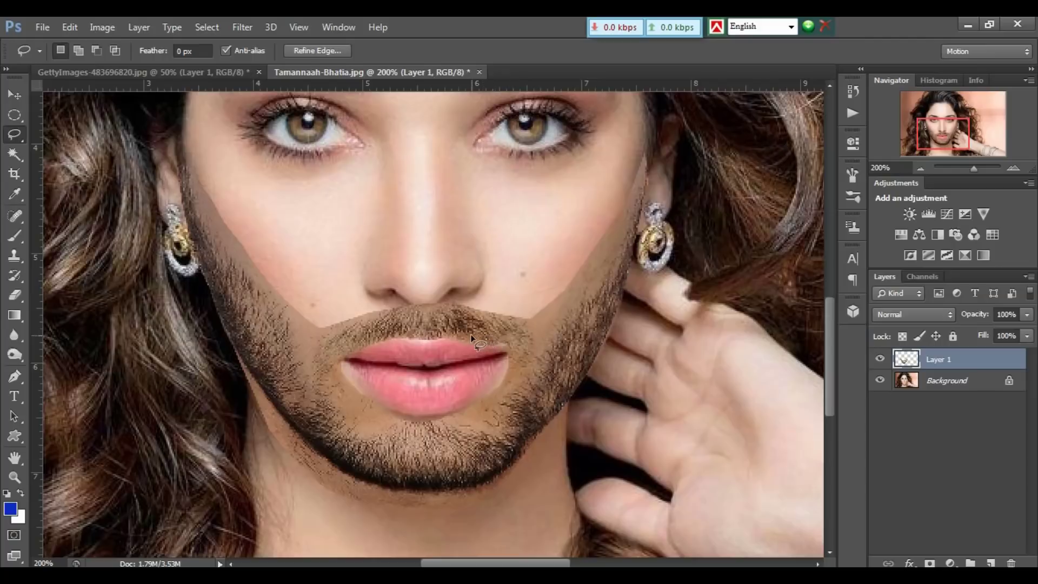
left_click_drag(426, 341, 507, 352)
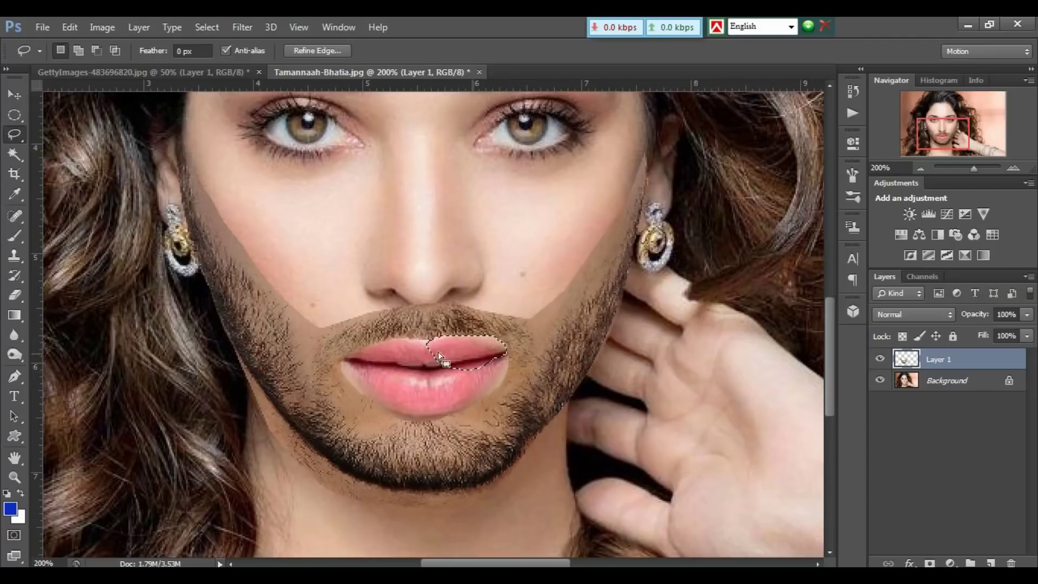
left_click(373, 340)
left_click_drag(373, 339, 373, 346)
left_click(416, 352)
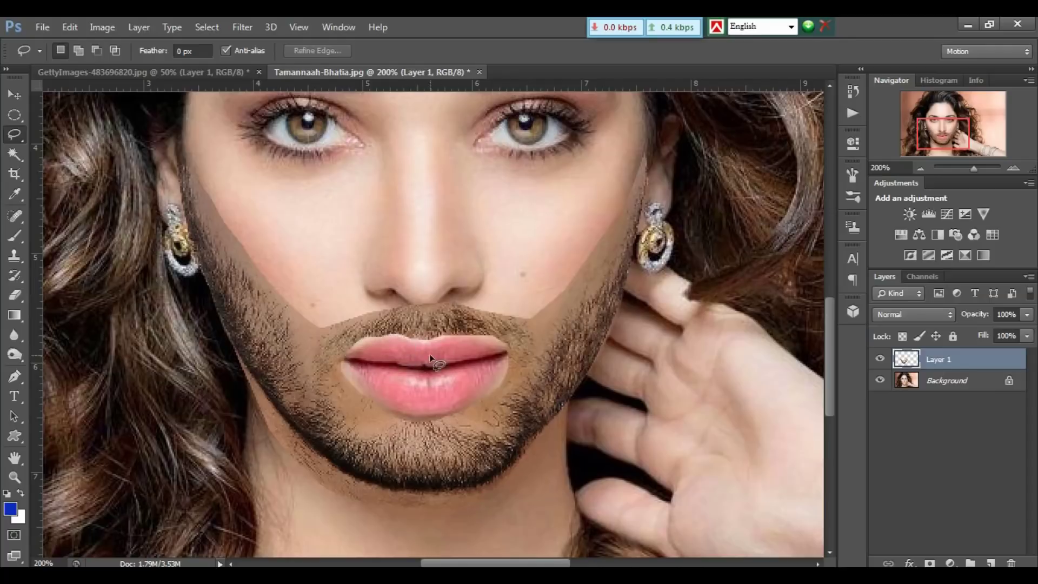
left_click_drag(414, 297, 433, 303)
left_click(466, 285)
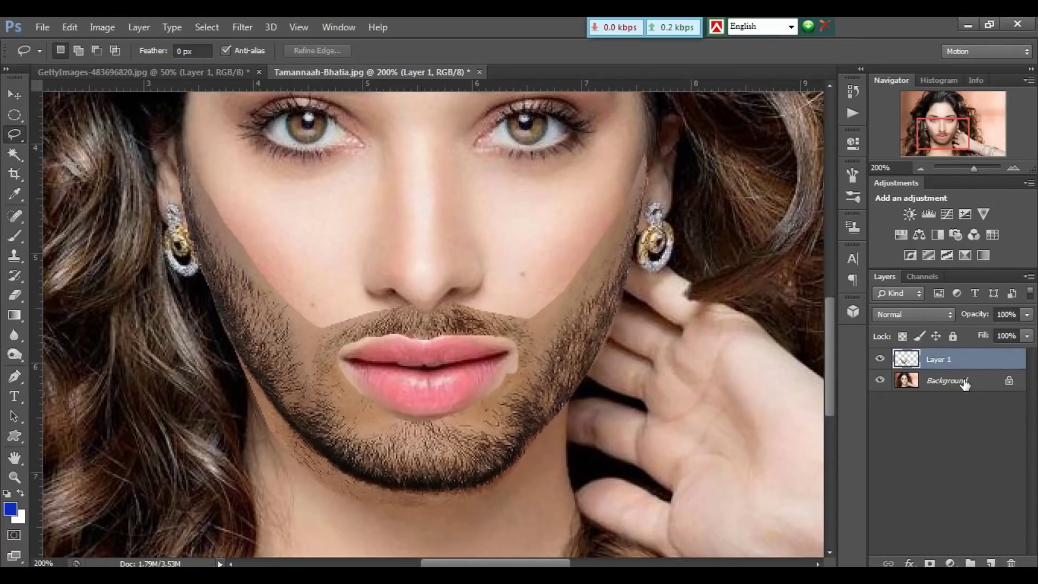
Duplicate the Background layer, hide the original, and make Layer 1 active again
left_click(965, 381)
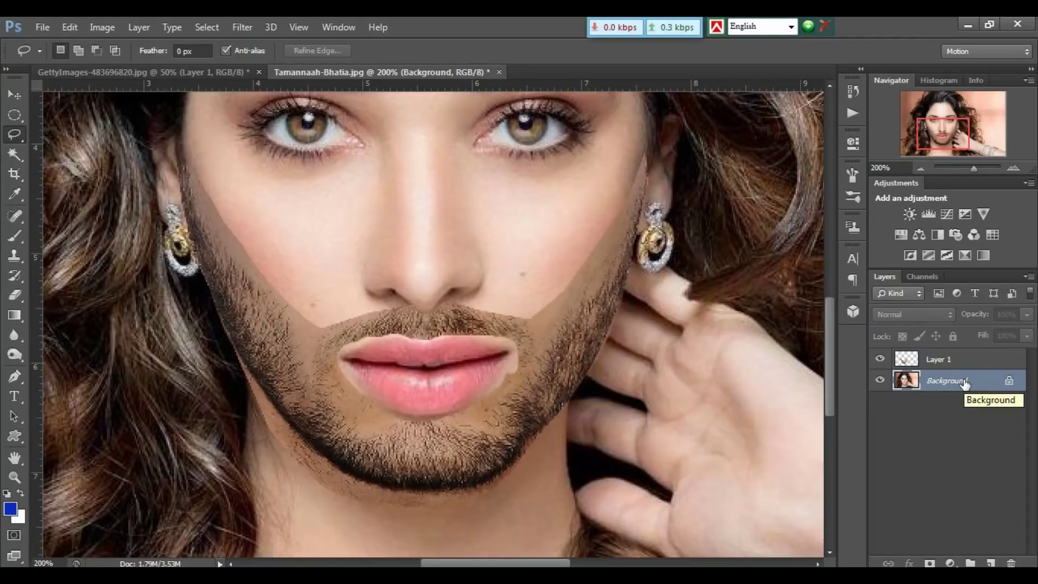
key("ctrl+j")
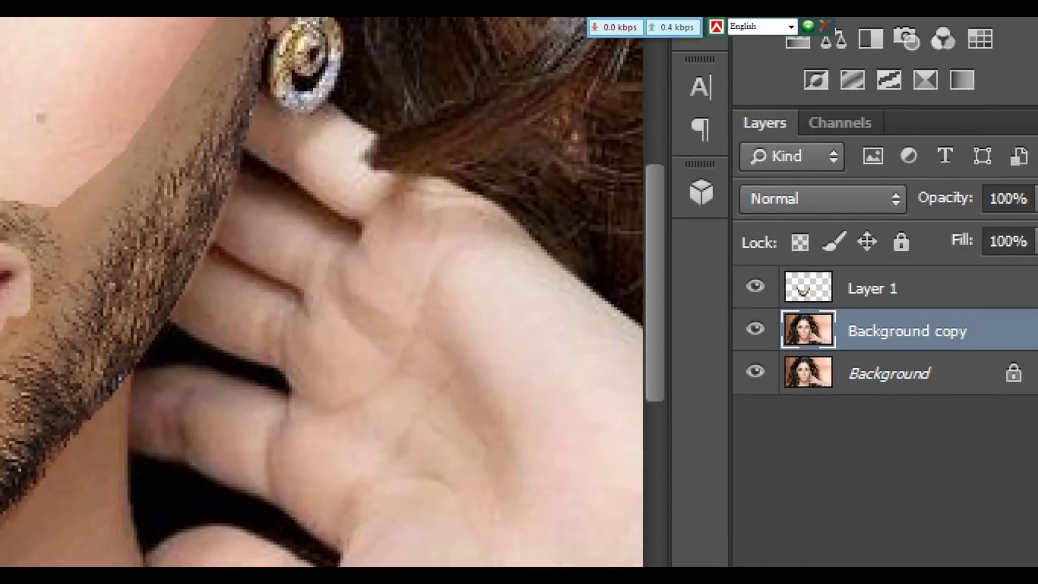
left_click(956, 430)
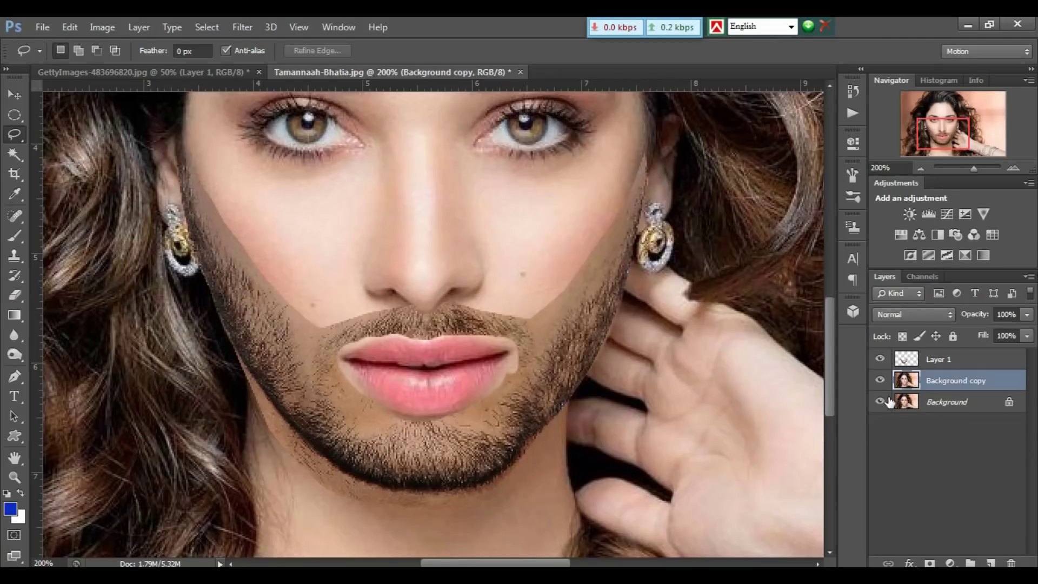
left_click(879, 401)
left_click(956, 360)
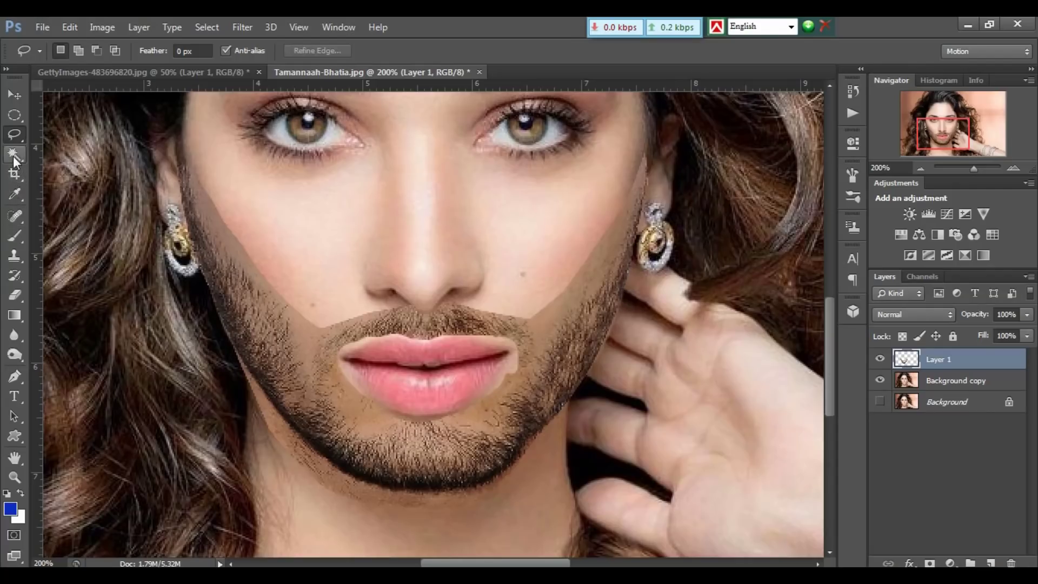
Magic-wand select the beard area on Layer 1, subtracting the lips from the selection
left_click(14, 154)
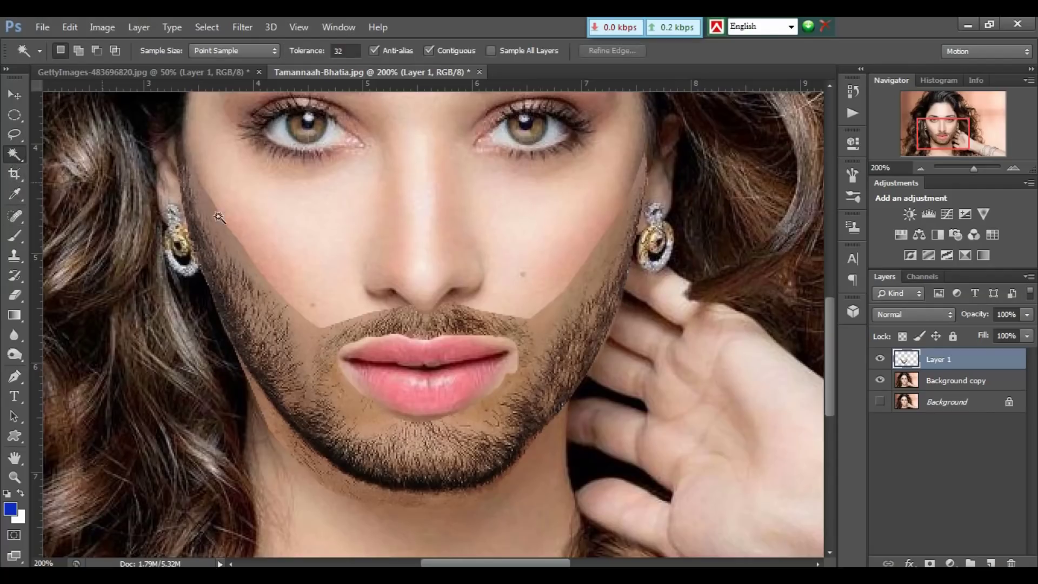
left_click(409, 266)
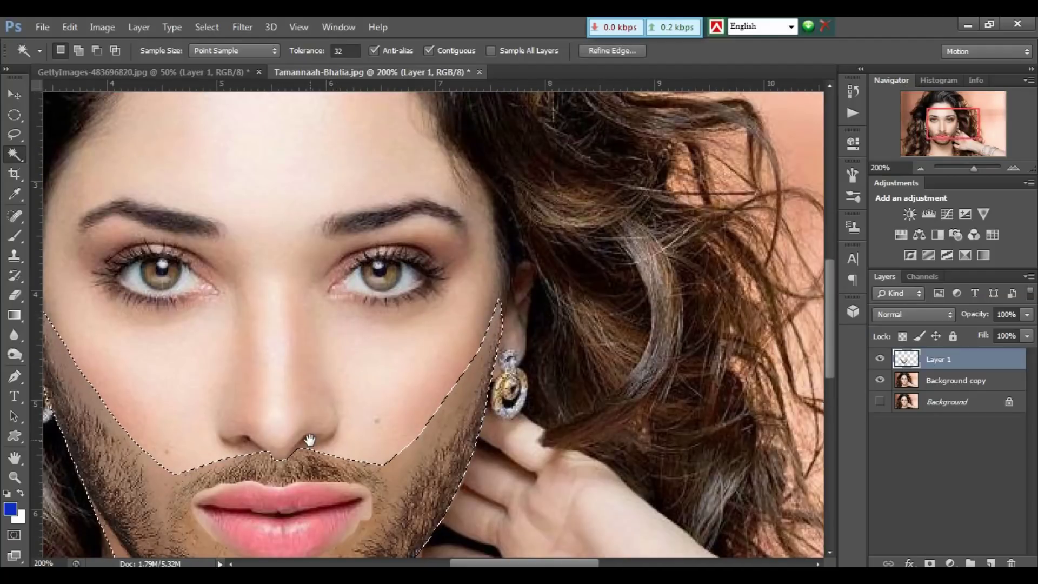
left_click_drag(328, 417, 384, 336)
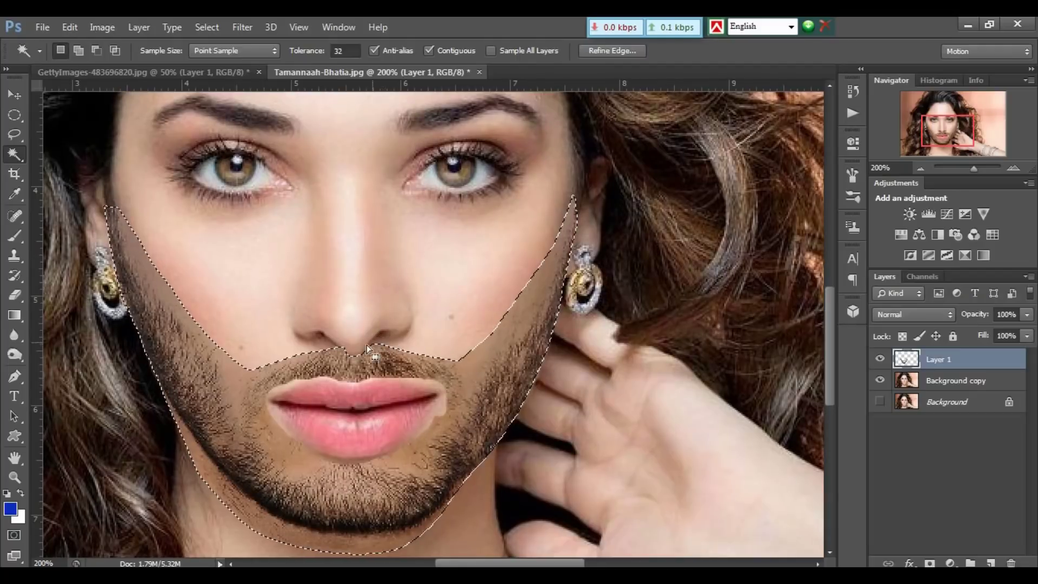
left_click(347, 396, "alt")
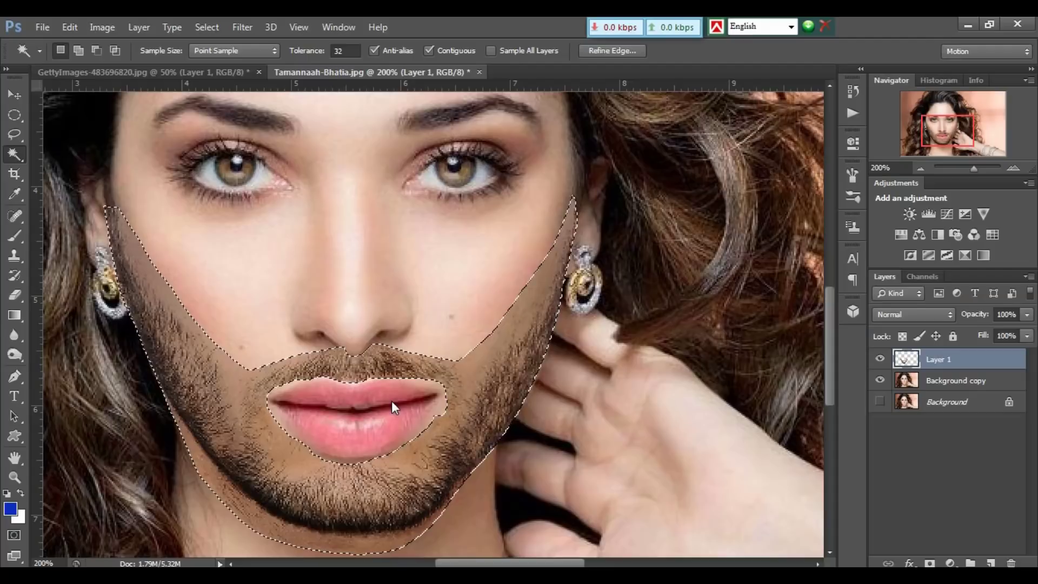
scroll(391, 401, "down", 1)
scroll(392, 401, "down", 1)
scroll(391, 401, "down", 1)
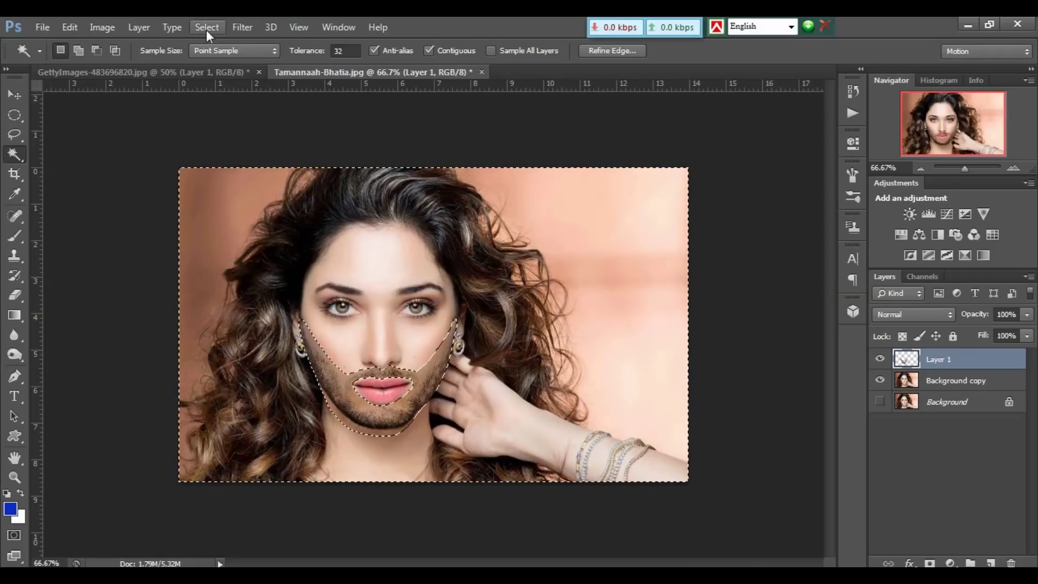
Expand the beard selection by 6 pixels with Select > Modify > Expand, then view at 100%
left_click(206, 28)
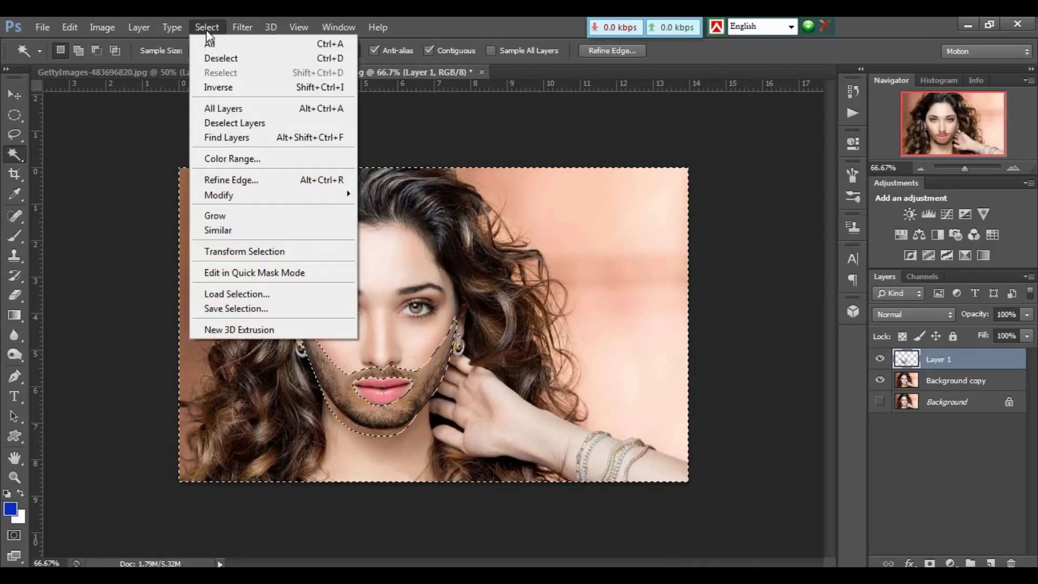
mouse_move(219, 195)
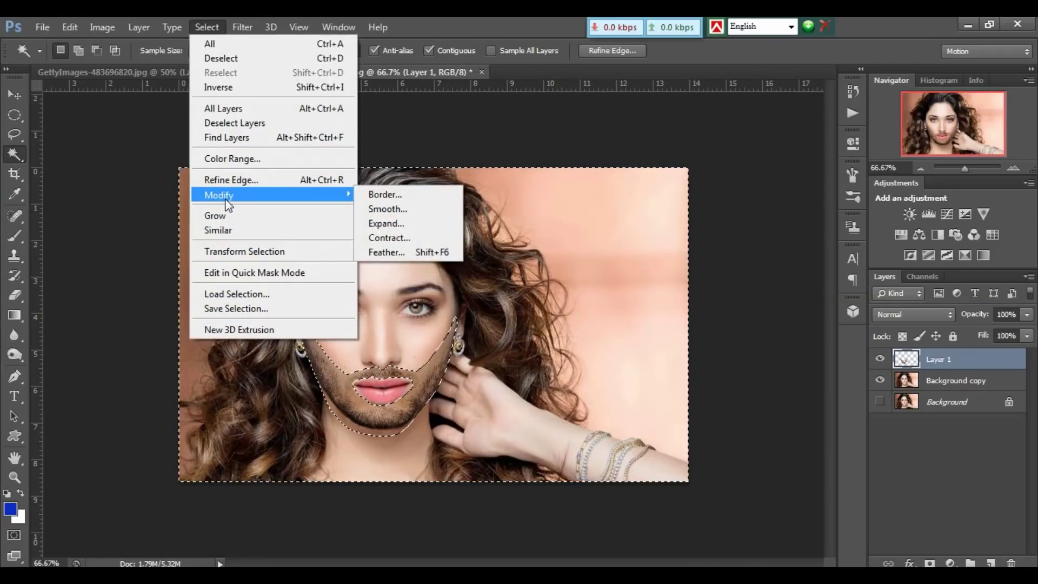
left_click(397, 228)
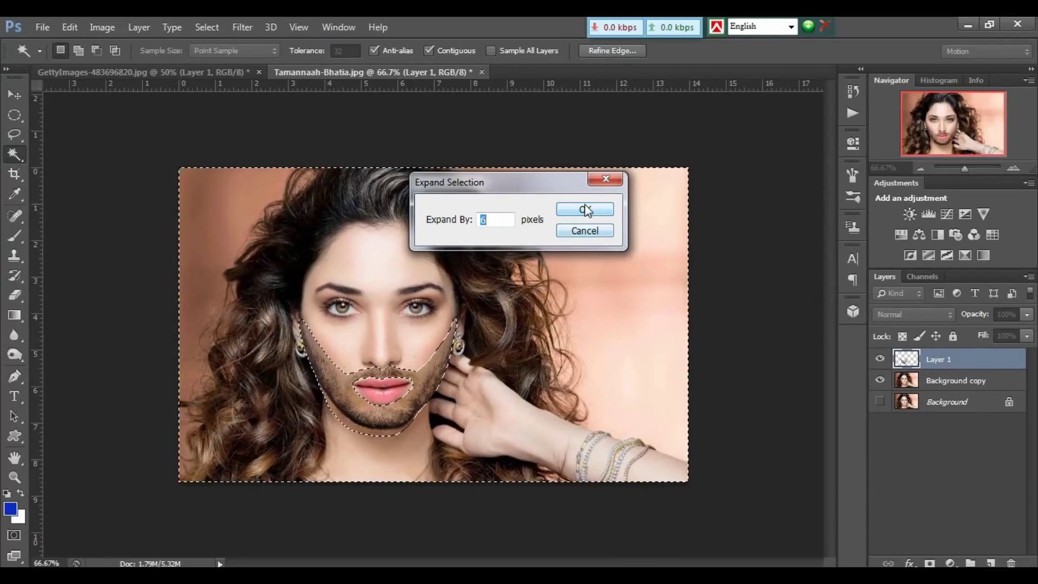
left_click(585, 210)
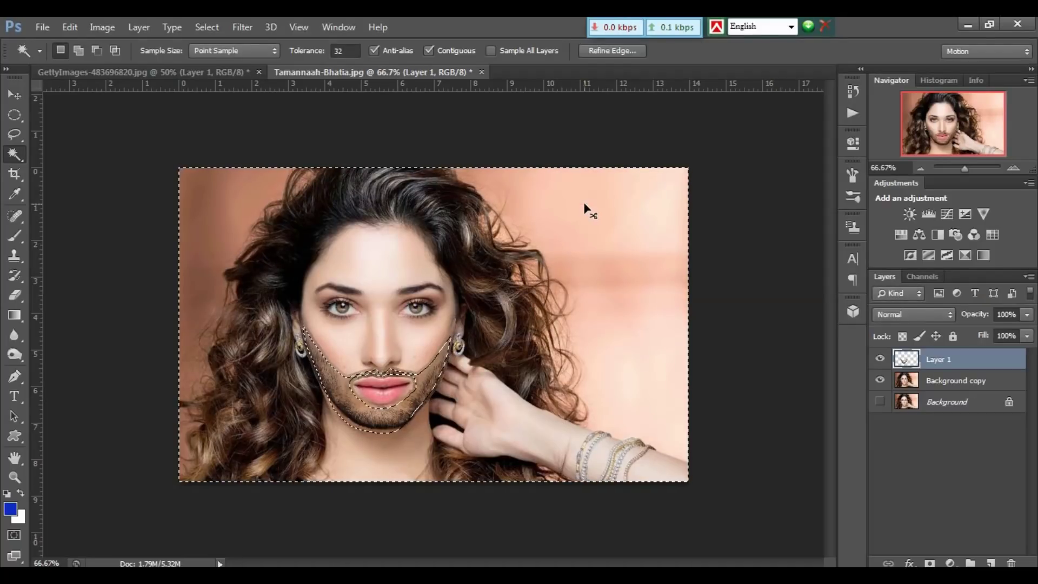
key("ctrl+plus")
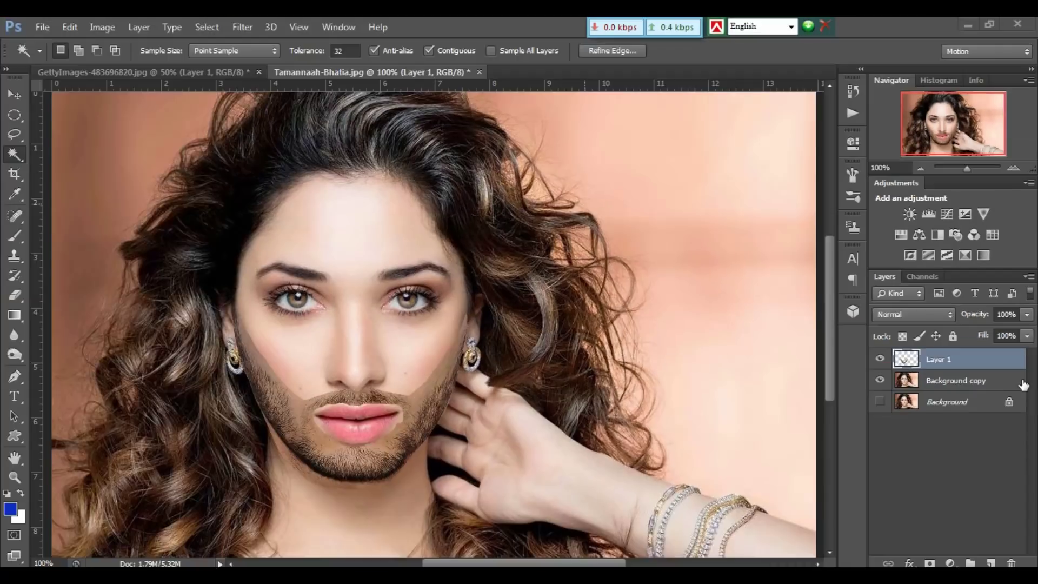
Hide Layer 1, make Background copy active, and invert the selection to the chin area
left_click(879, 358)
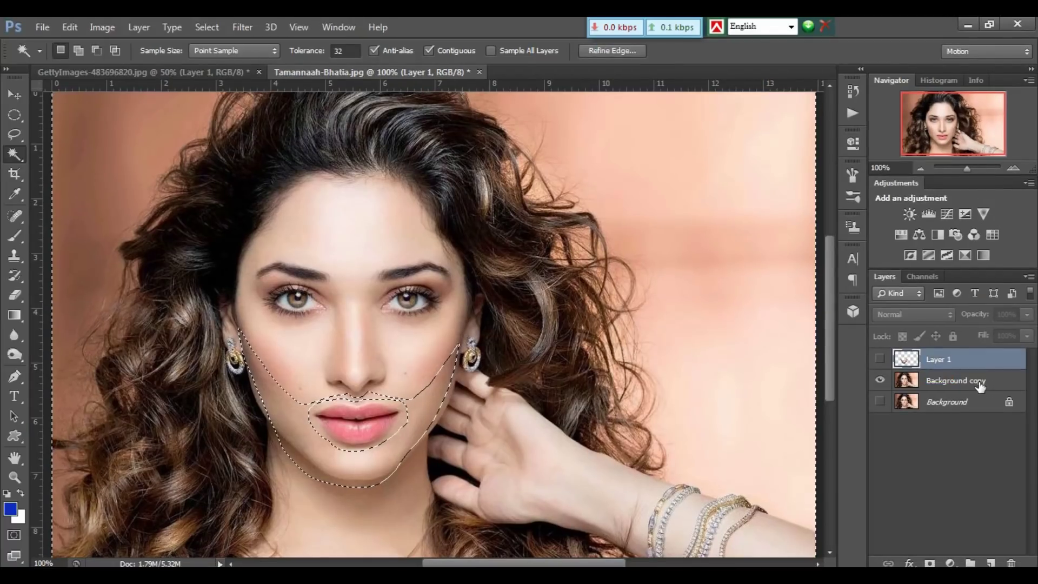
left_click(981, 386)
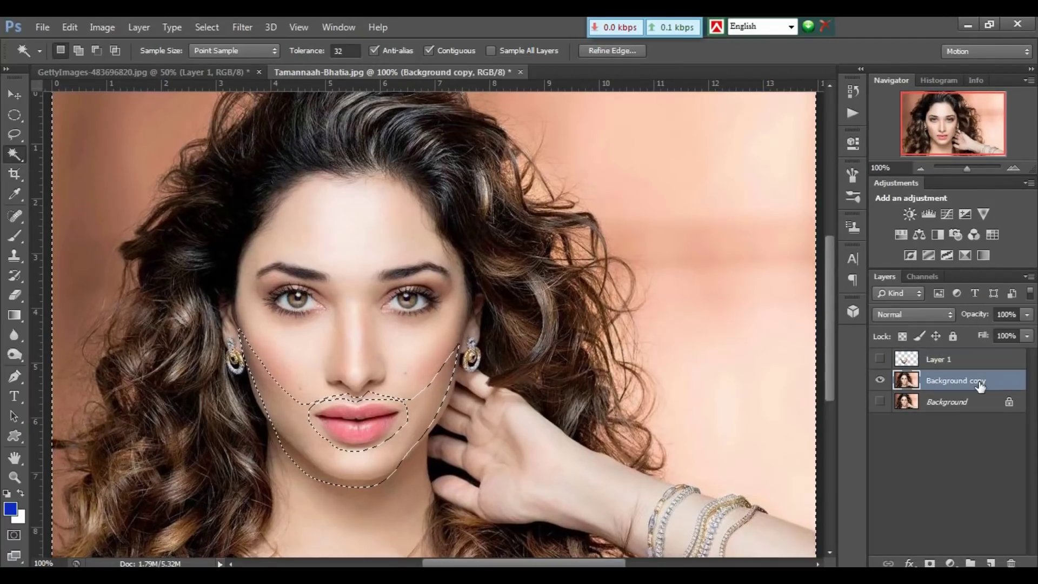
key("ctrl+minus")
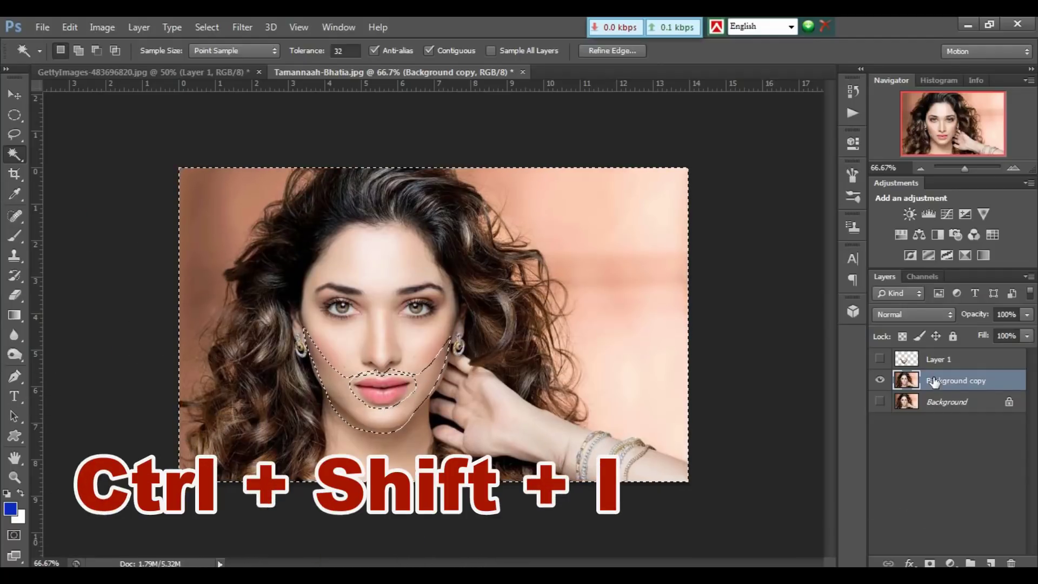
key("ctrl+shift+i")
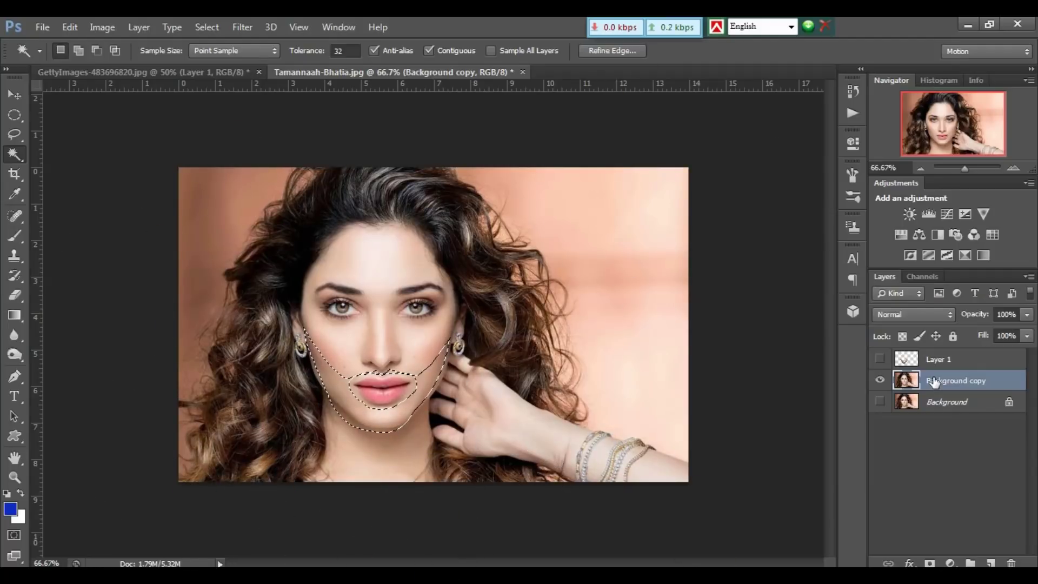
key("ctrl+plus")
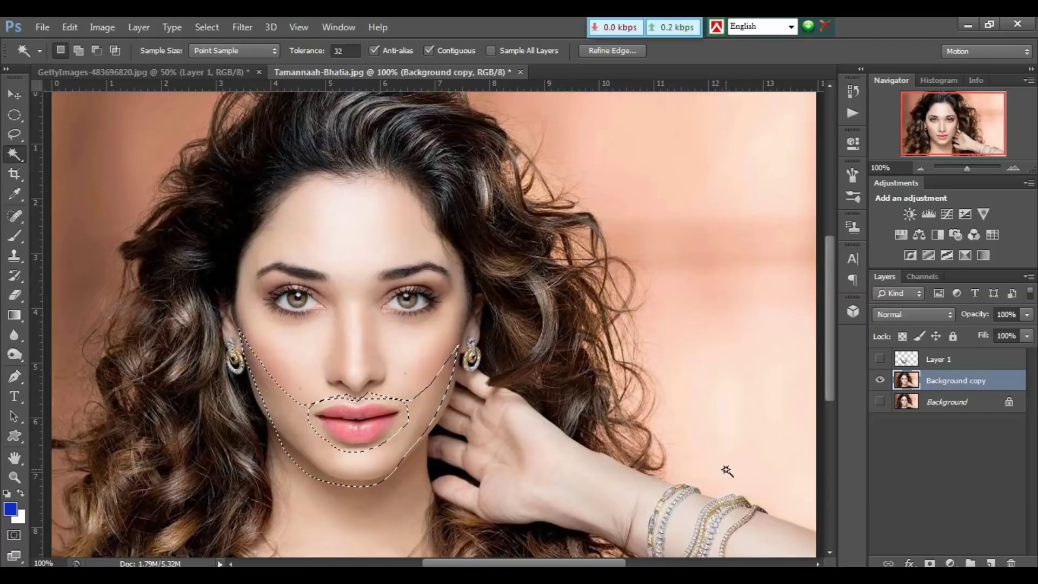
Delete the selected chin skin from Background copy, deselect, and make Layer 1 visible again
key("Delete")
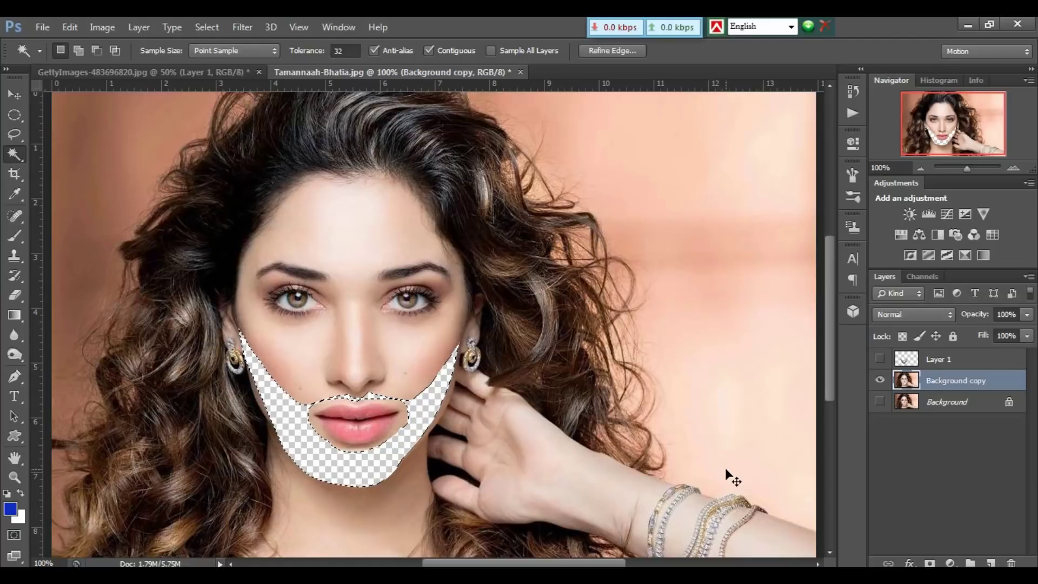
key("ctrl+d")
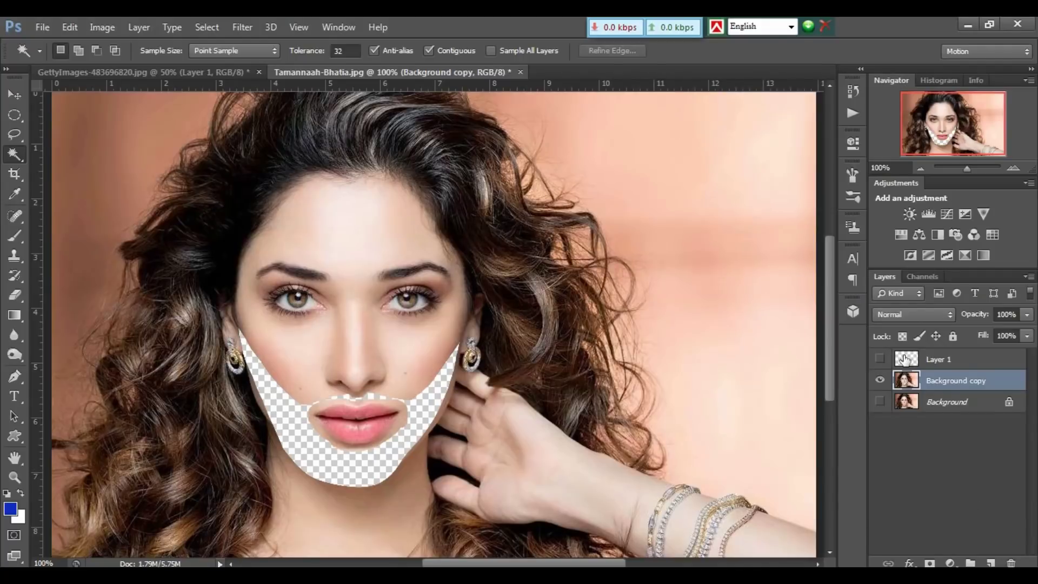
left_click(880, 360)
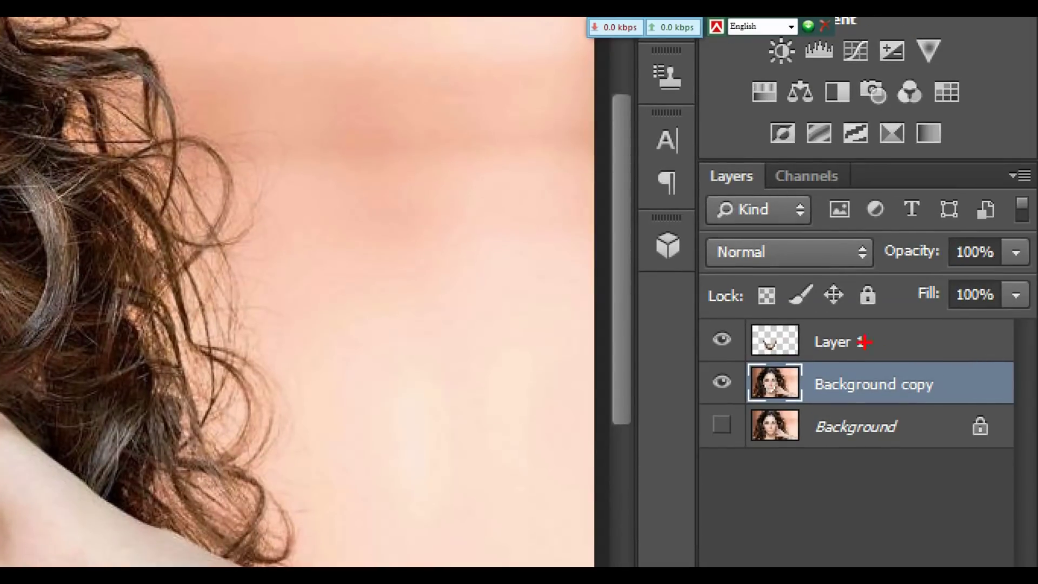
Select Layer 1 together with Background copy and bring up Edit > Auto-Blend Layers
mouse_move(849, 327)
left_mouse_down()
mouse_move(870, 361)
mouse_move(884, 361)
mouse_move(884, 404)
left_mouse_up()
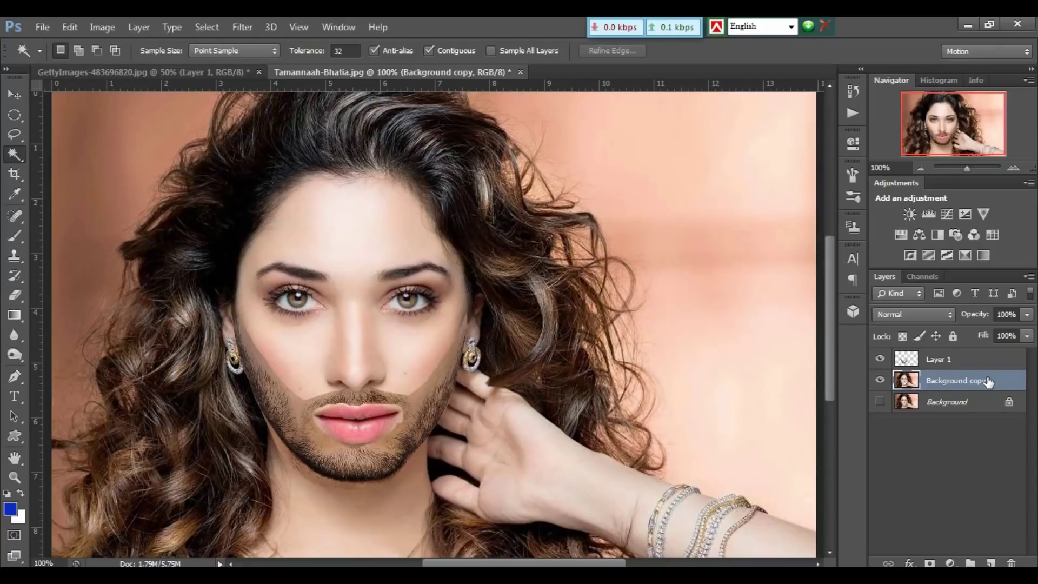
left_click(943, 366, "shift")
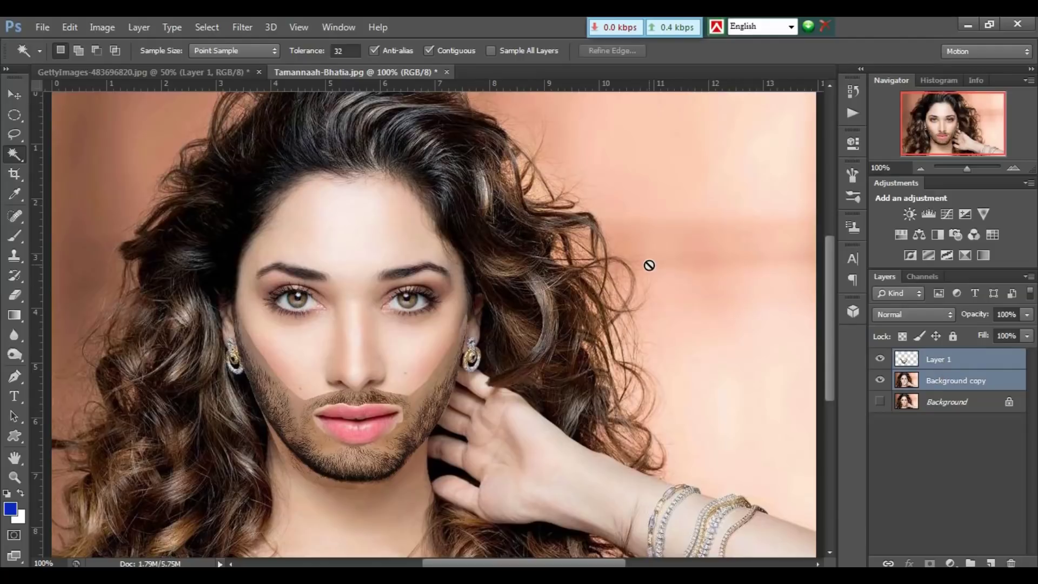
left_click(73, 28)
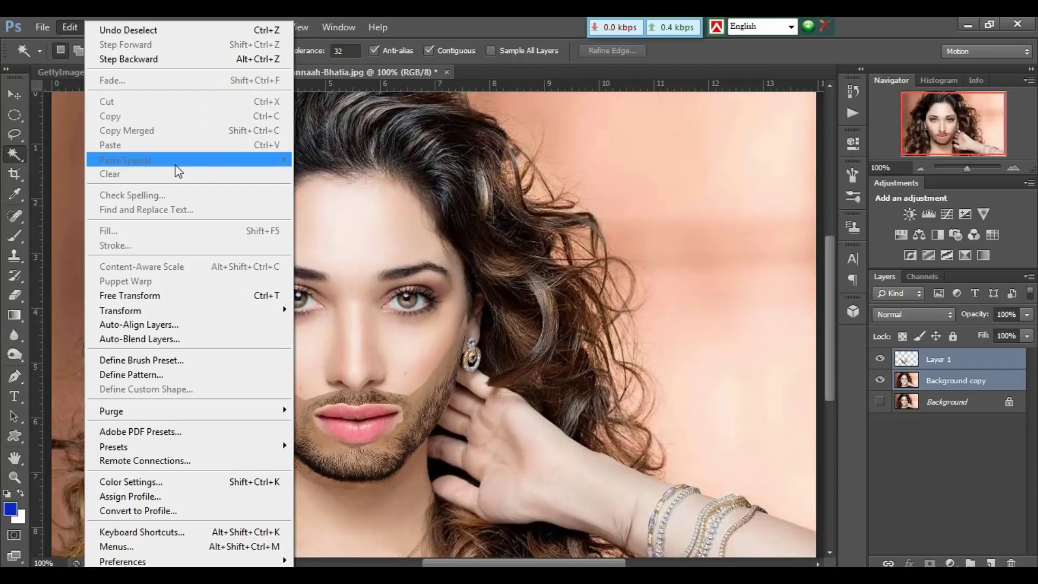
left_click(142, 339)
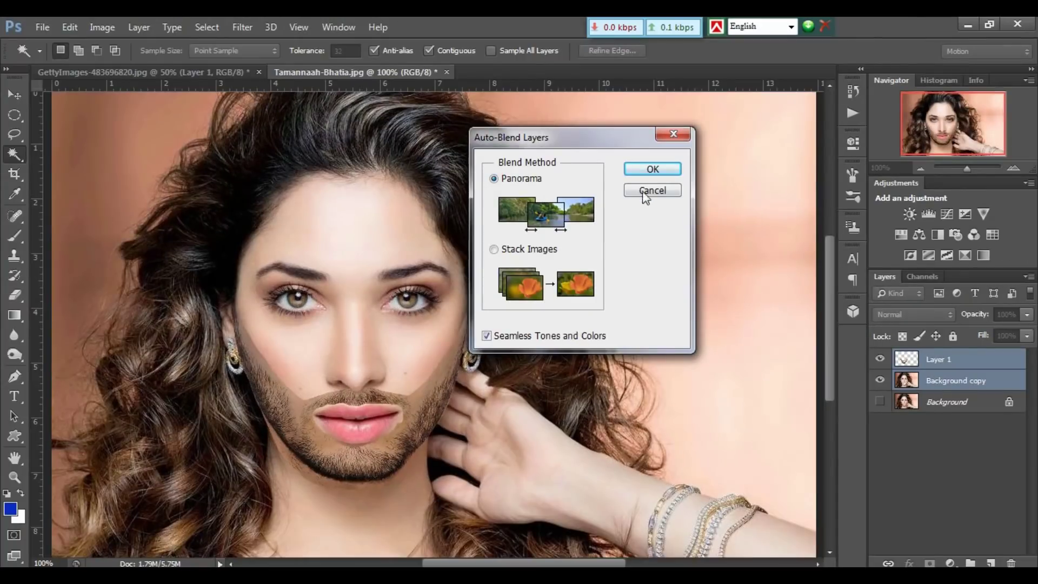
Apply Auto-Blend with Panorama and Seamless Tones and Colors, then inspect the beard at 200%
left_click(644, 170)
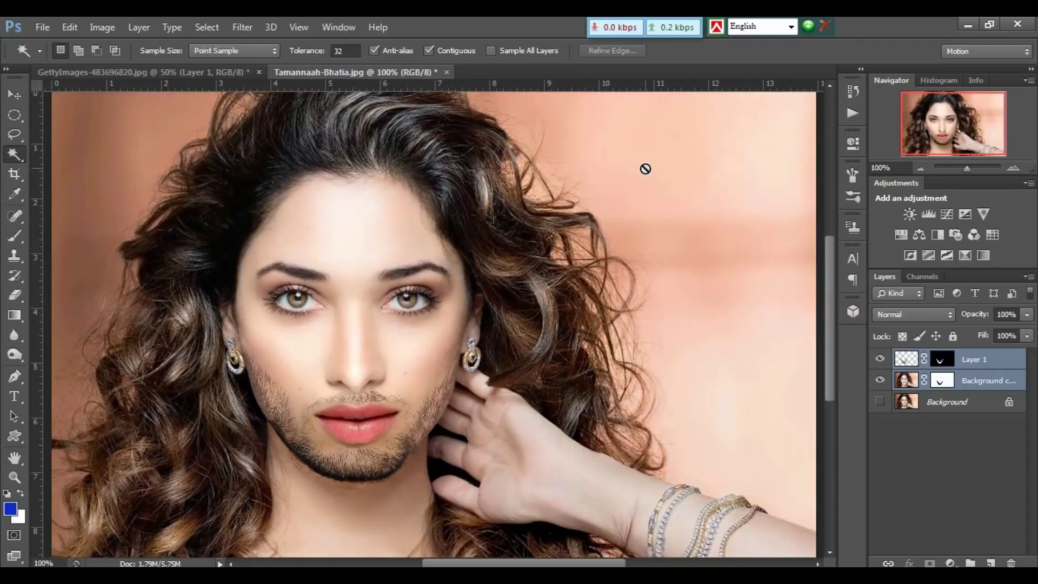
key("ctrl+plus")
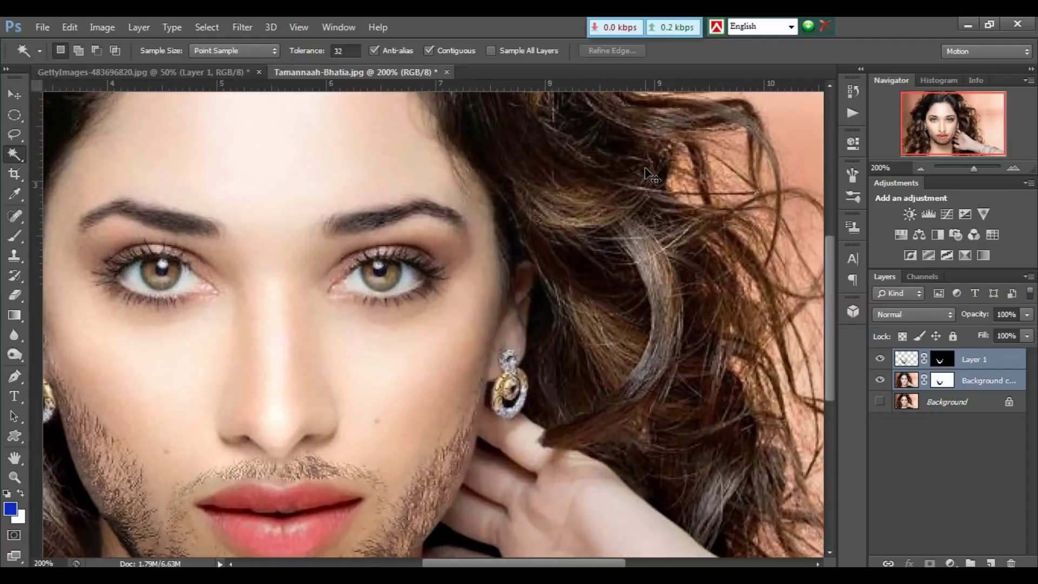
left_click_drag(324, 250, 422, 143)
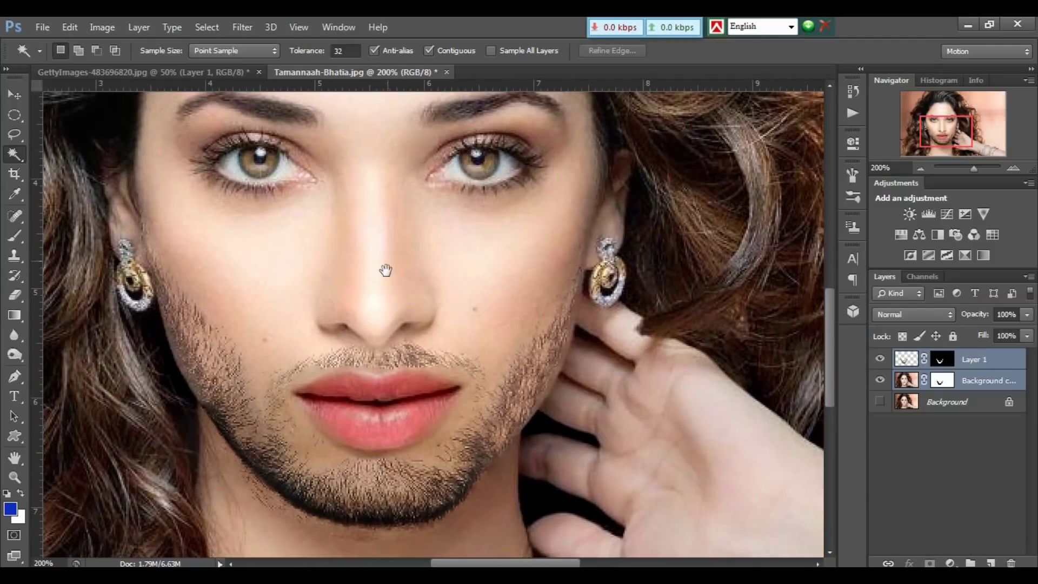
left_click_drag(384, 269, 404, 228)
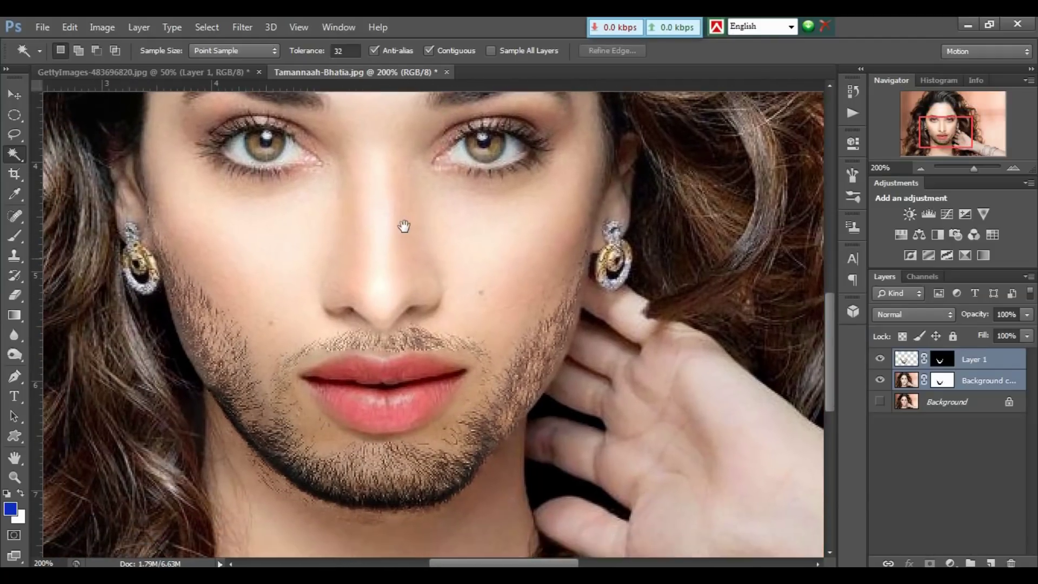